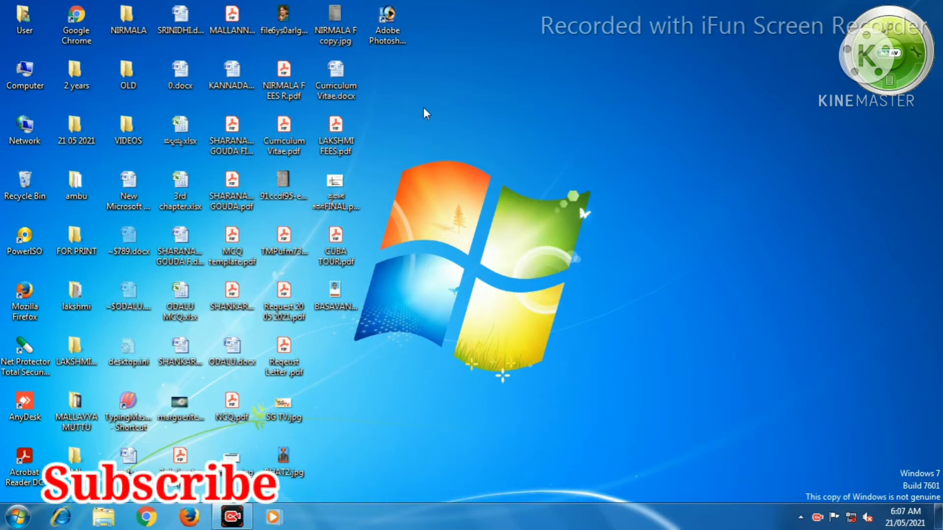
# Launch Adobe Photoshop from its desktop shortcut's right-click menu.
pyautogui.rightClick(386, 25)
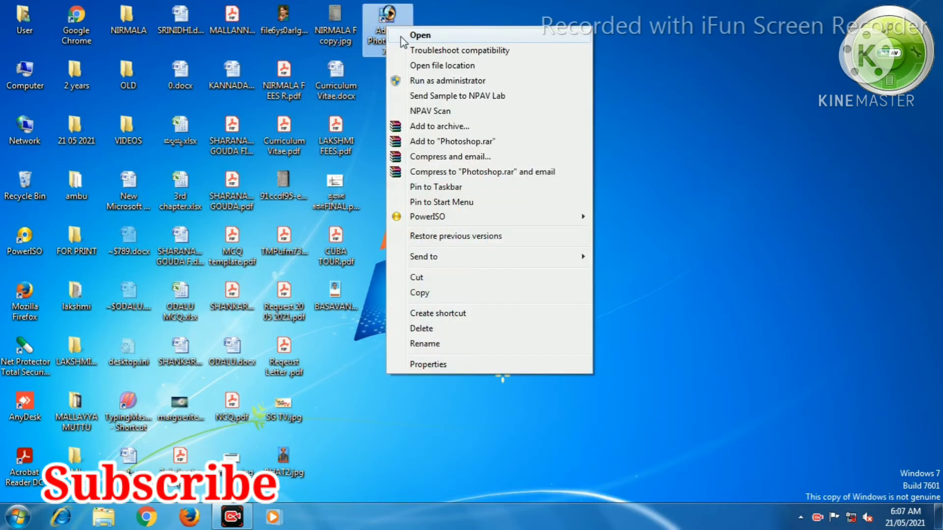
pyautogui.click(420, 35)
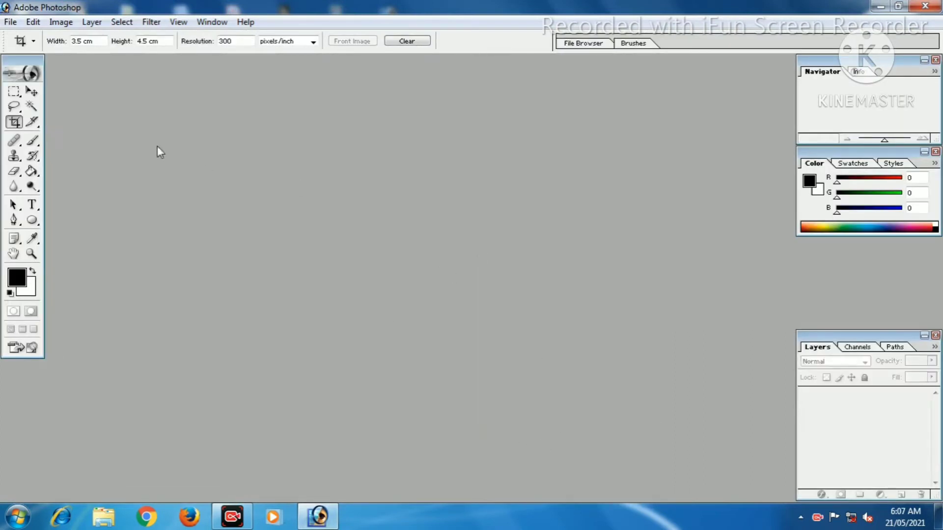
# Open VENKATESH.jpg from Local Disk (D:) through File > Open.
pyautogui.click(11, 22)
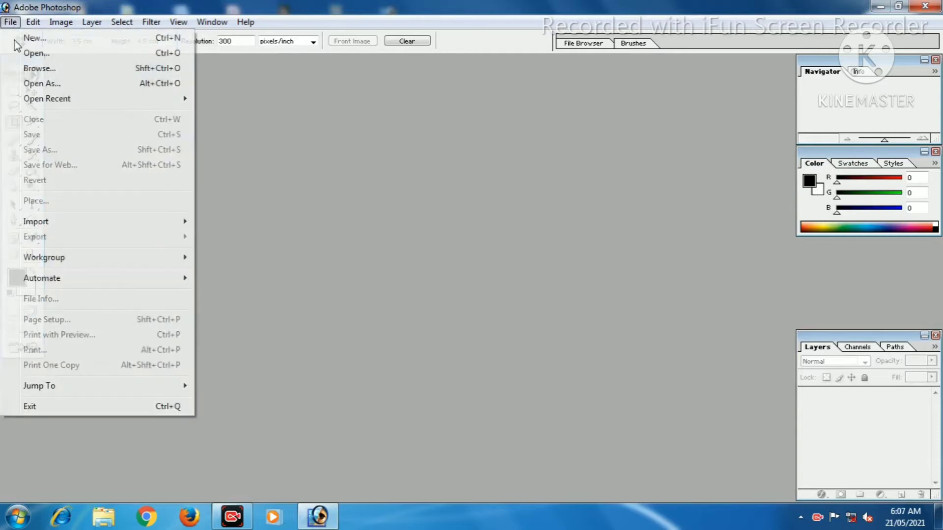
pyautogui.click(30, 51)
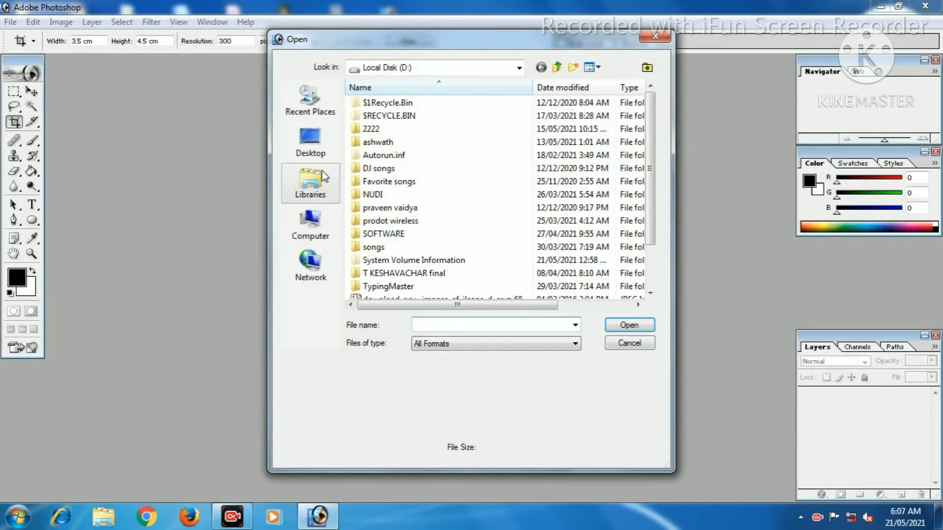
pyautogui.click(319, 220)
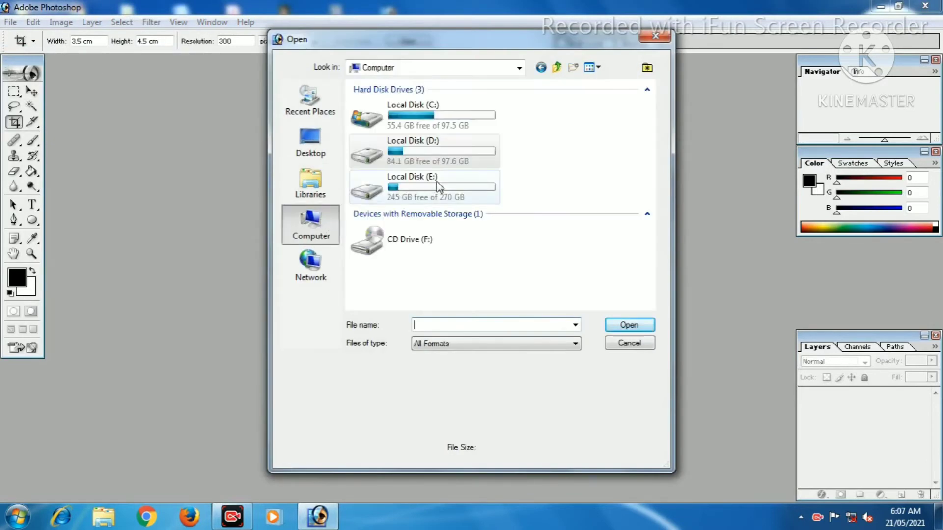
pyautogui.doubleClick(449, 154)
pyautogui.click(400, 231)
pyautogui.scroll(-2, 407, 265)
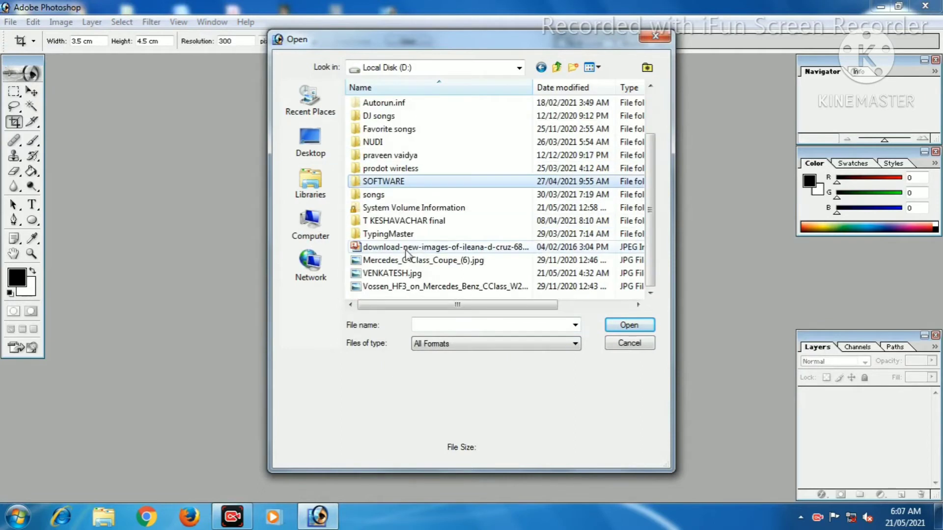
pyautogui.click(408, 274)
pyautogui.click(648, 326)
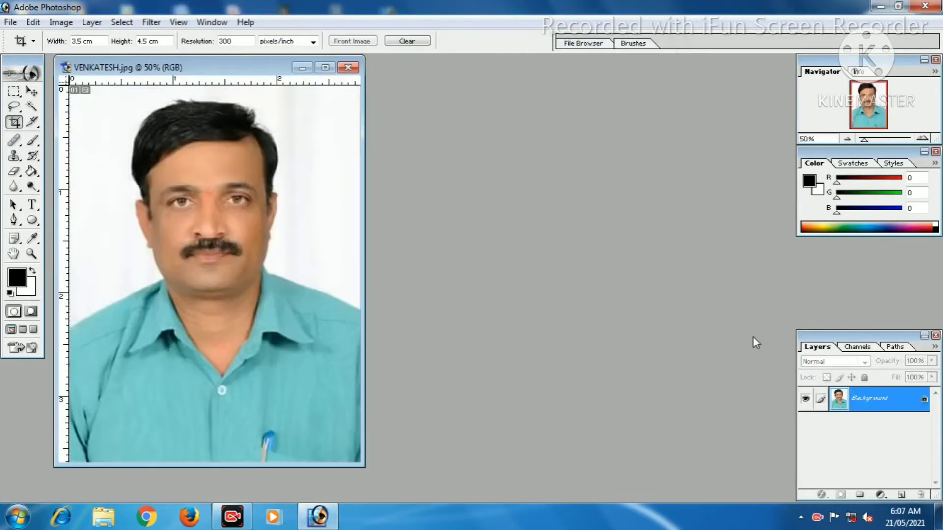
# Crop the face and shoulders to 3.5 × 4.5 cm at 300 pixels/inch, then fit on screen.
pyautogui.click(325, 67)
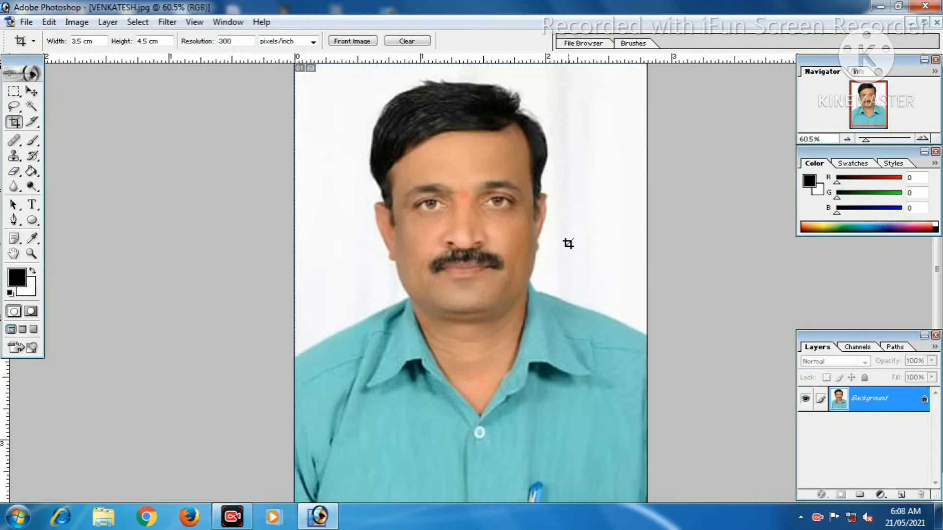
pyautogui.click(31, 91)
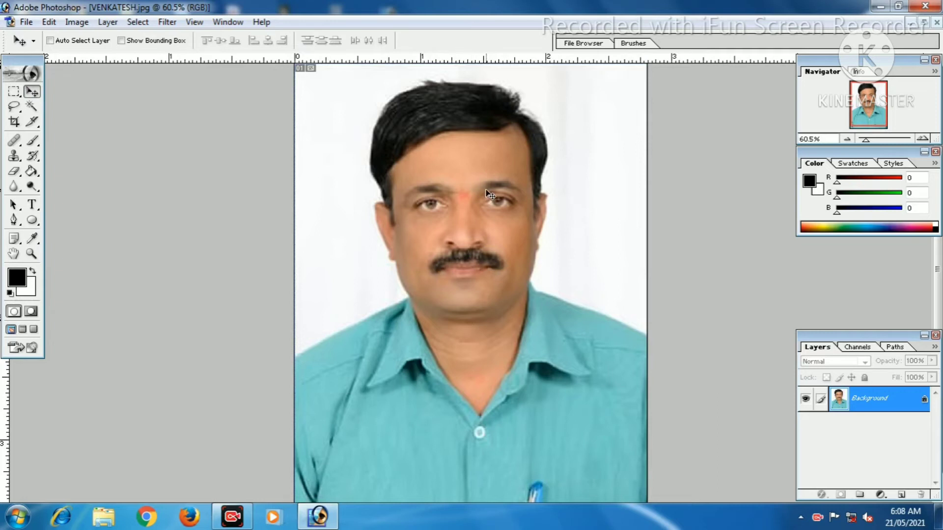
pyautogui.hotkey('ctrl', '-')
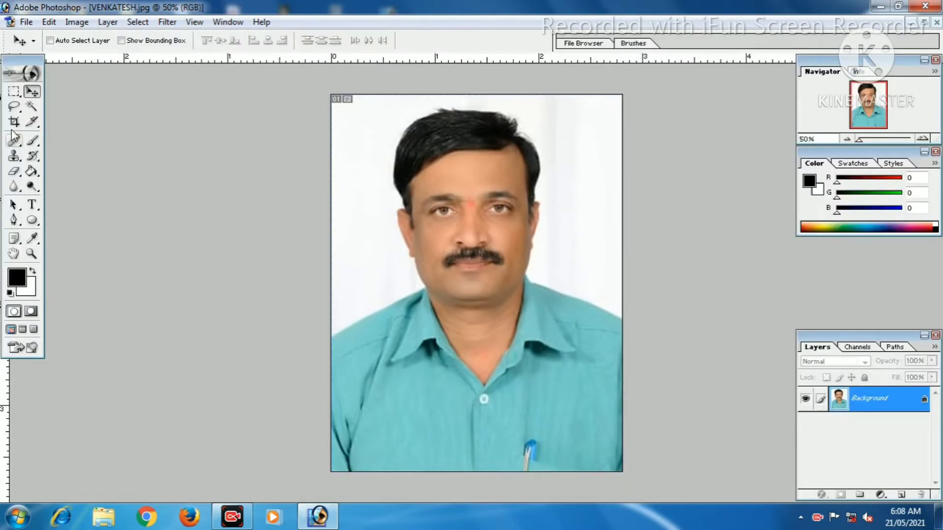
pyautogui.click(14, 122)
pyautogui.write('4.5')
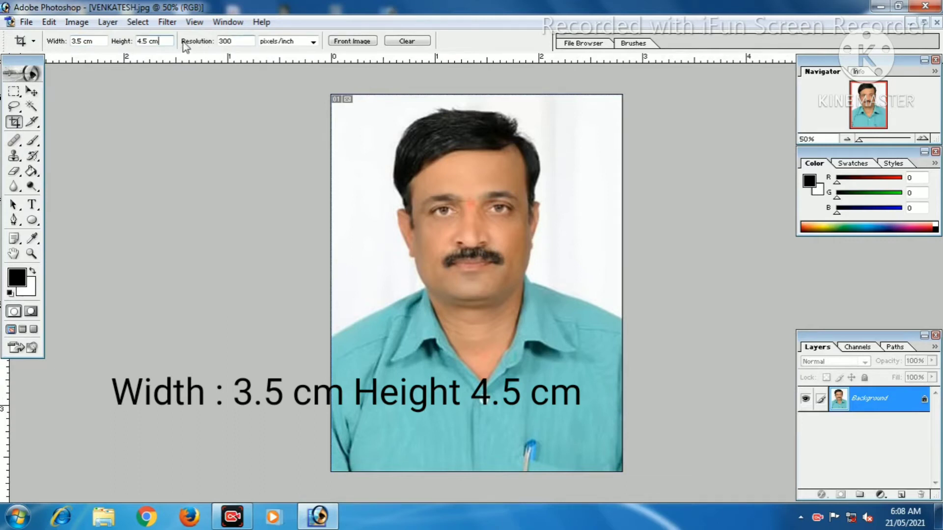
pyautogui.click(239, 43)
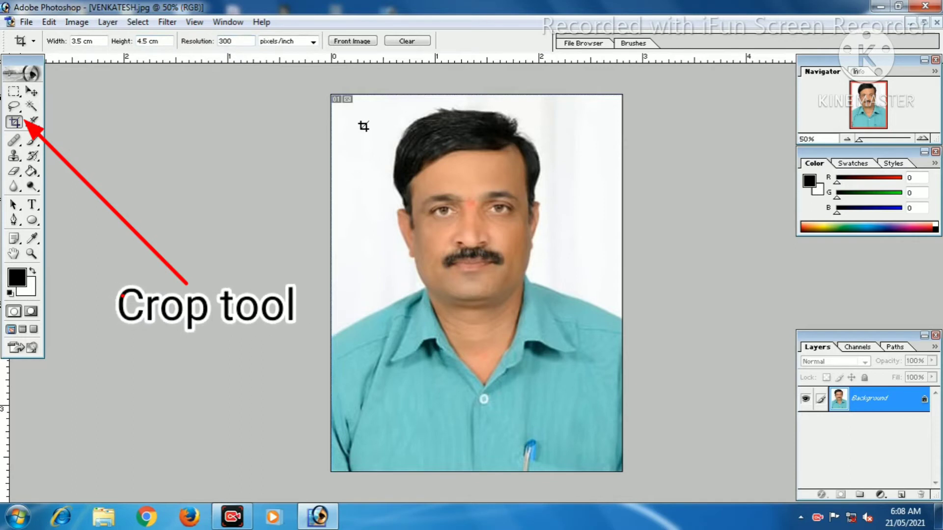
pyautogui.moveTo(349, 111)
pyautogui.mouseDown()
pyautogui.moveTo(603, 421)
pyautogui.moveTo(614, 451)
pyautogui.mouseUp()
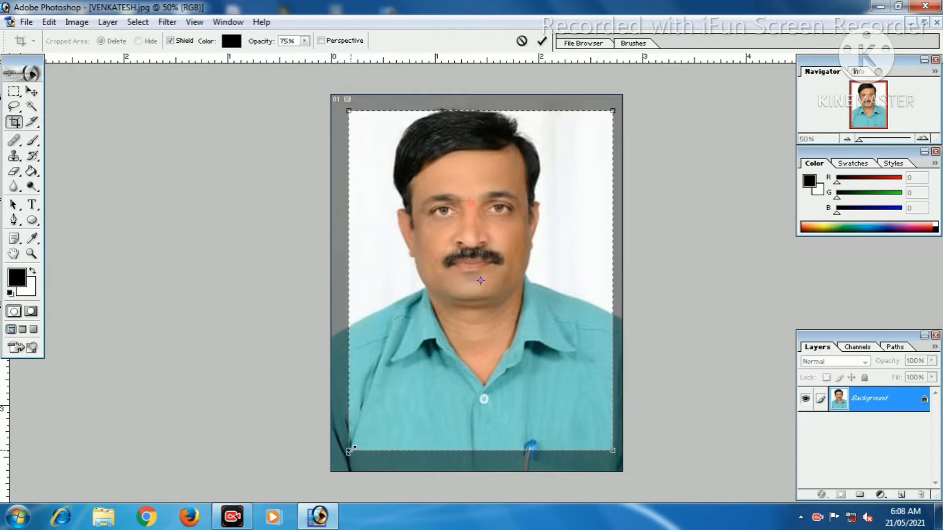
pyautogui.moveTo(351, 450); pyautogui.dragTo(340, 456)
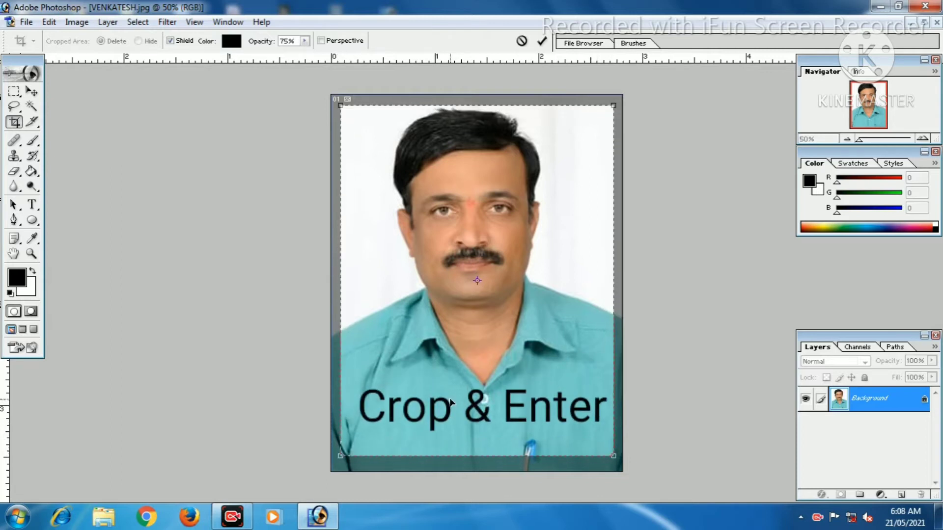
pyautogui.press('Return')
pyautogui.hotkey('ctrl', '0')
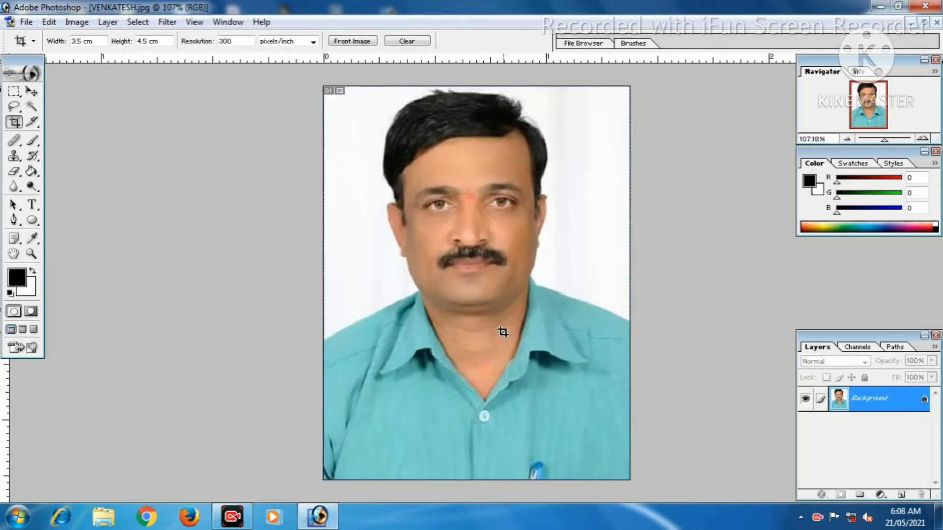
# Show the Actions panel via Window > Actions and add a new set named Set 1.
pyautogui.click(220, 24)
pyautogui.click(250, 234)
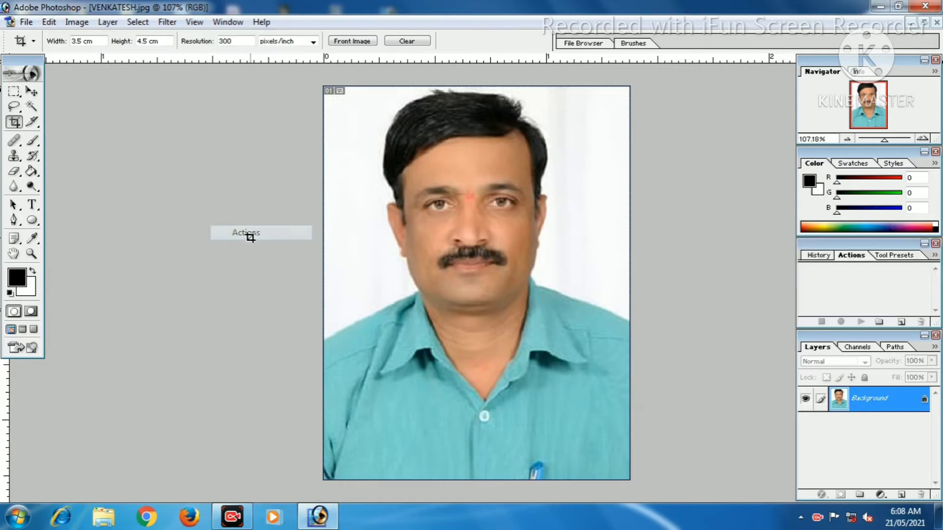
pyautogui.click(879, 322)
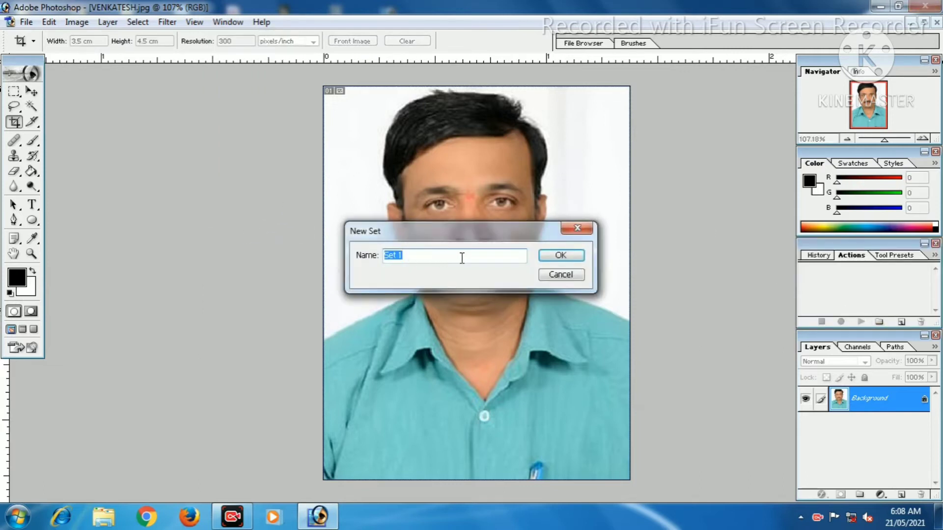
pyautogui.click(461, 258)
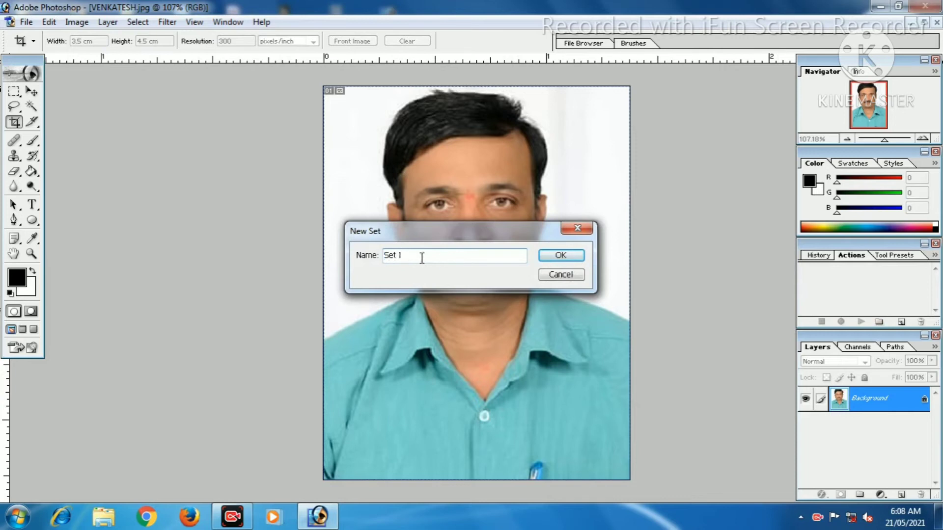
pyautogui.click(568, 261)
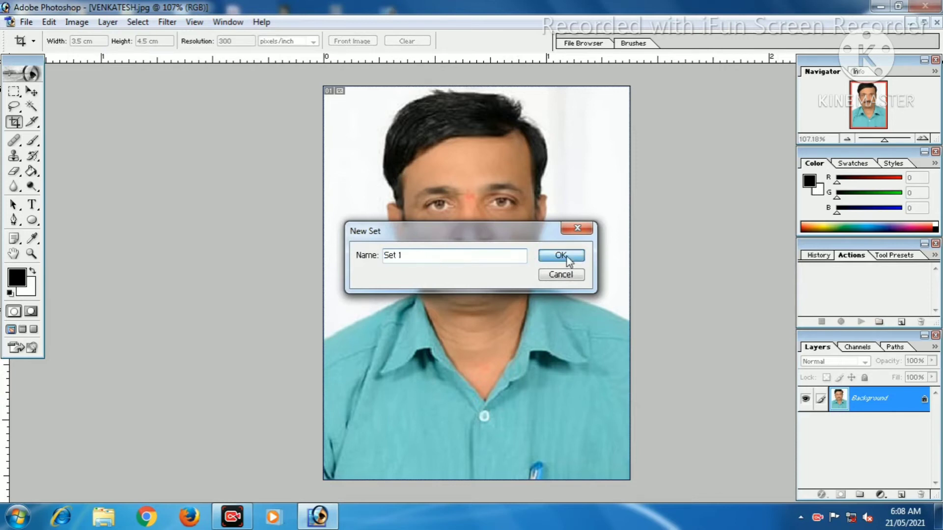
# Record a new action 8 PP in Set 1 with function key F2 and colour None.
pyautogui.click(903, 323)
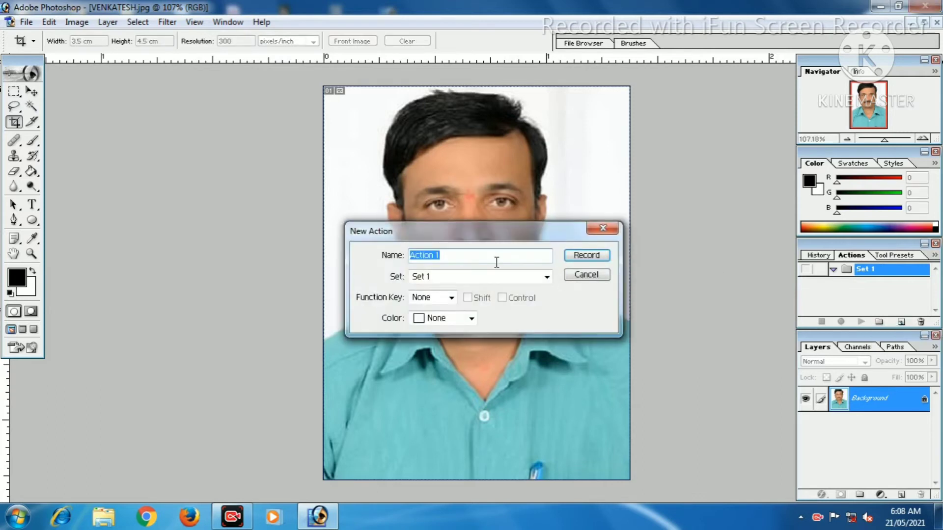
pyautogui.write('8 PP')
pyautogui.click(471, 279)
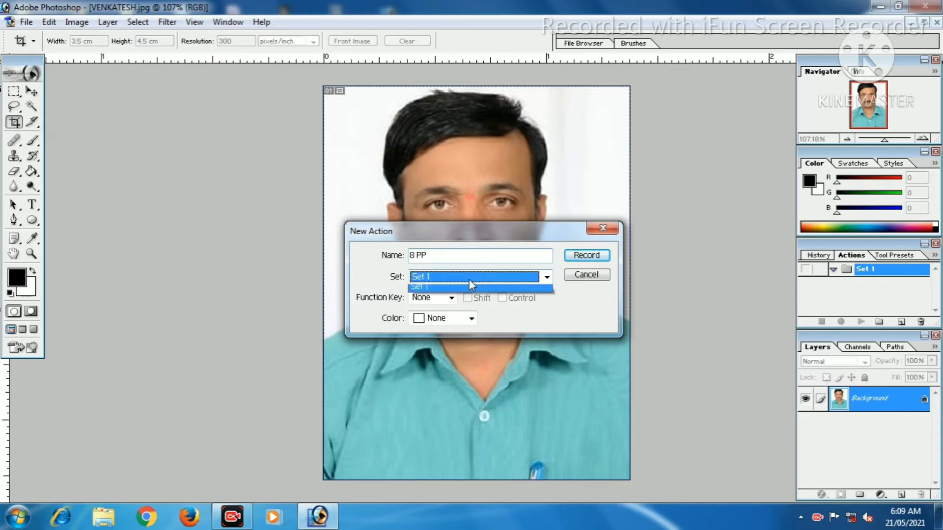
pyautogui.click(471, 279)
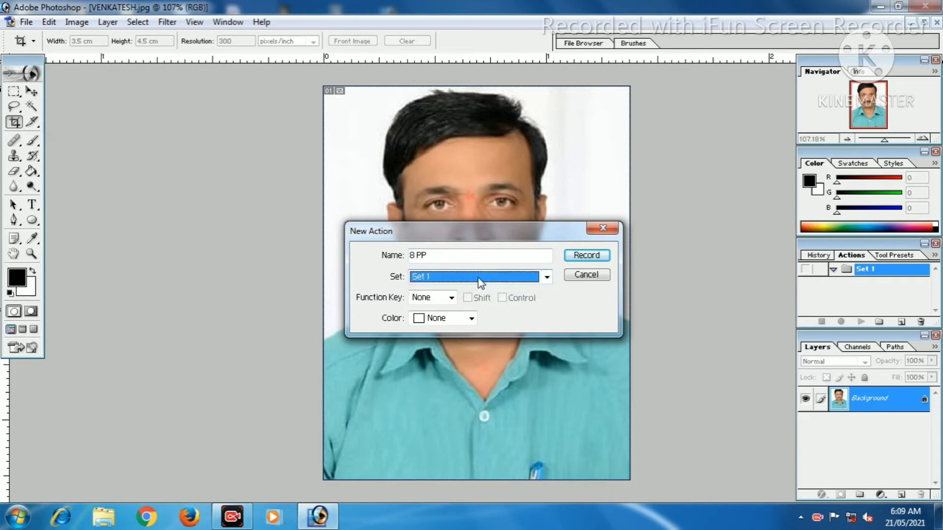
pyautogui.click(451, 298)
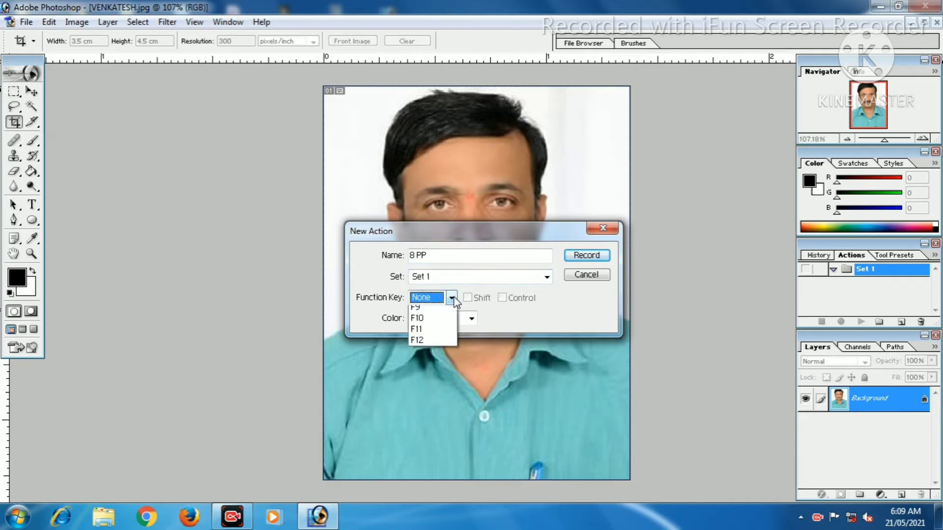
pyautogui.click(441, 323)
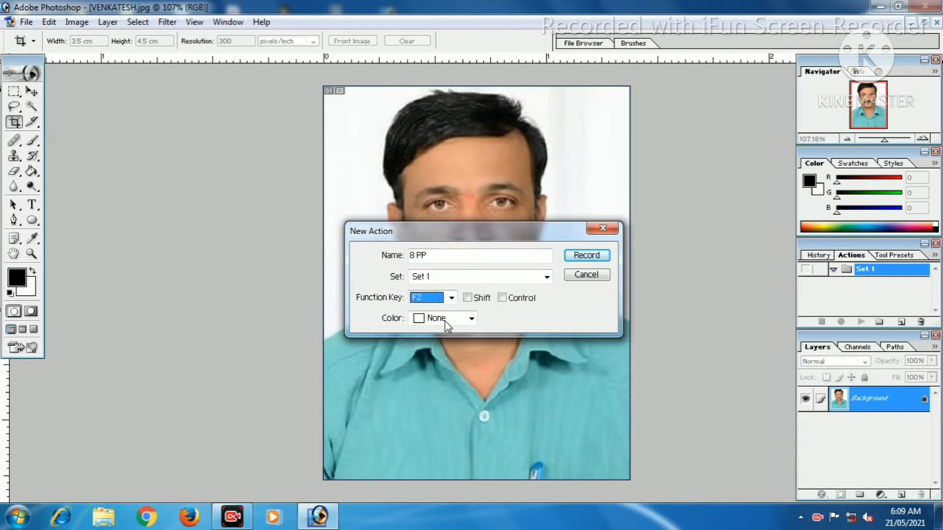
pyautogui.click(471, 319)
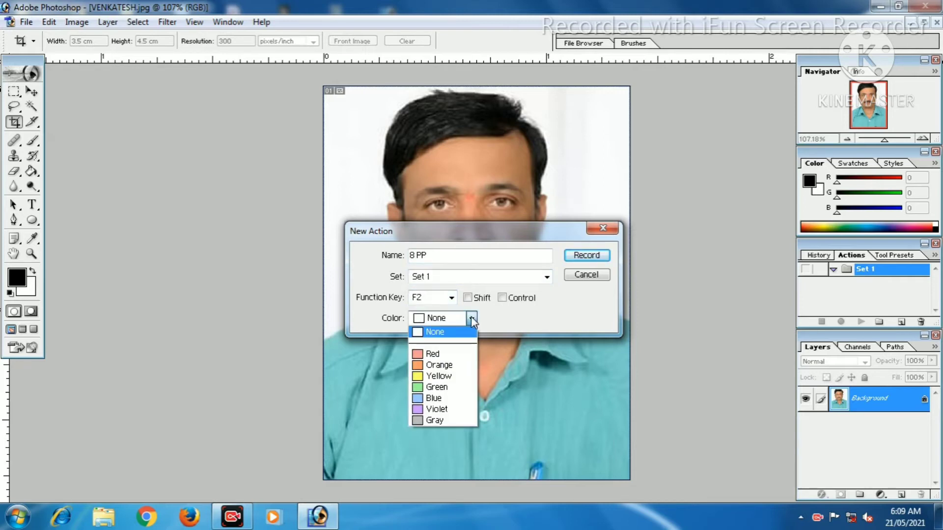
pyautogui.click(471, 318)
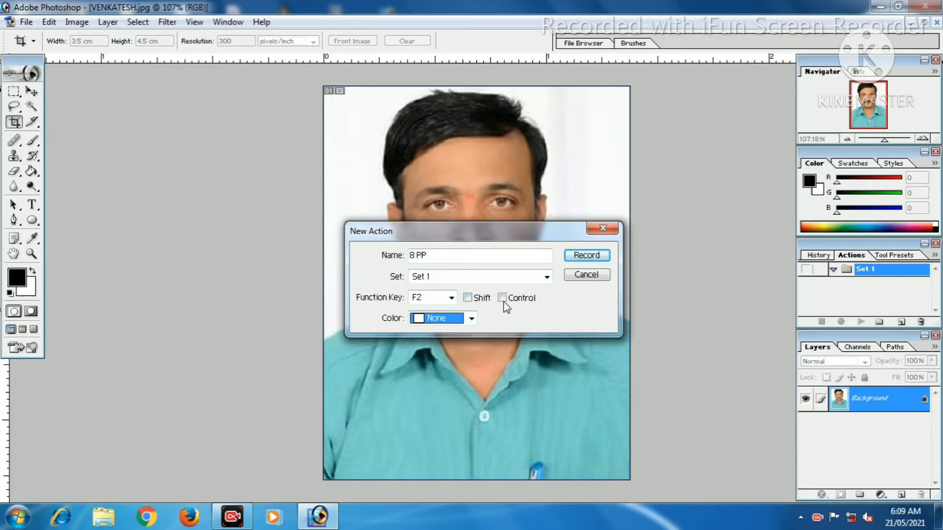
pyautogui.click(482, 300)
pyautogui.click(480, 300)
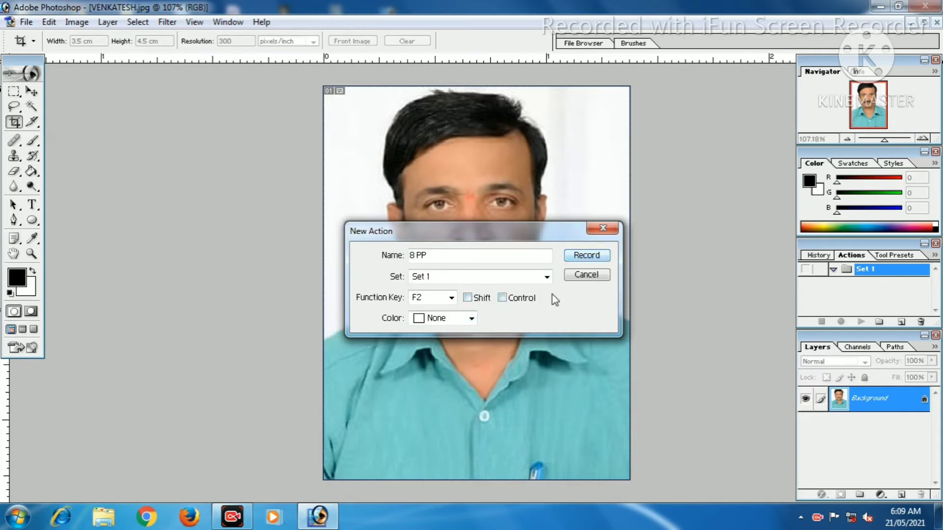
pyautogui.click(587, 255)
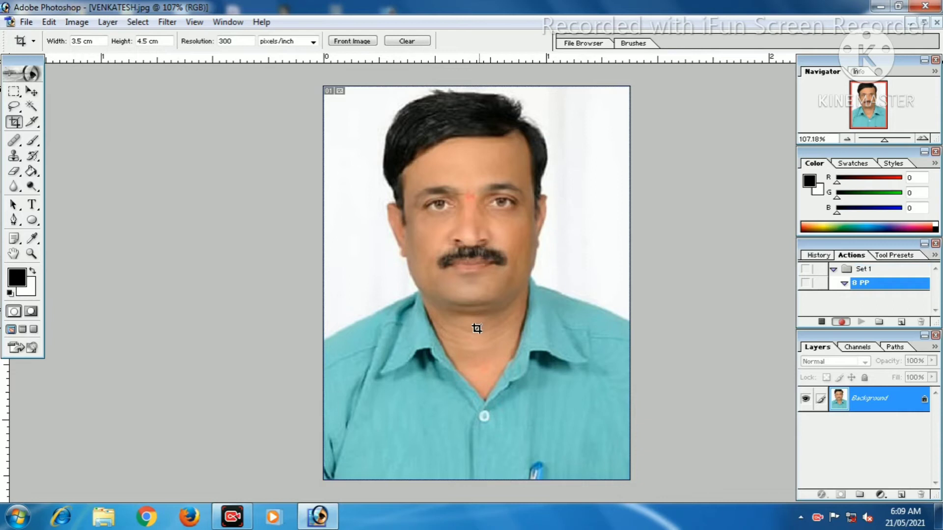
# Select and copy the entire cropped portrait with the Move tool active.
pyautogui.click(32, 91)
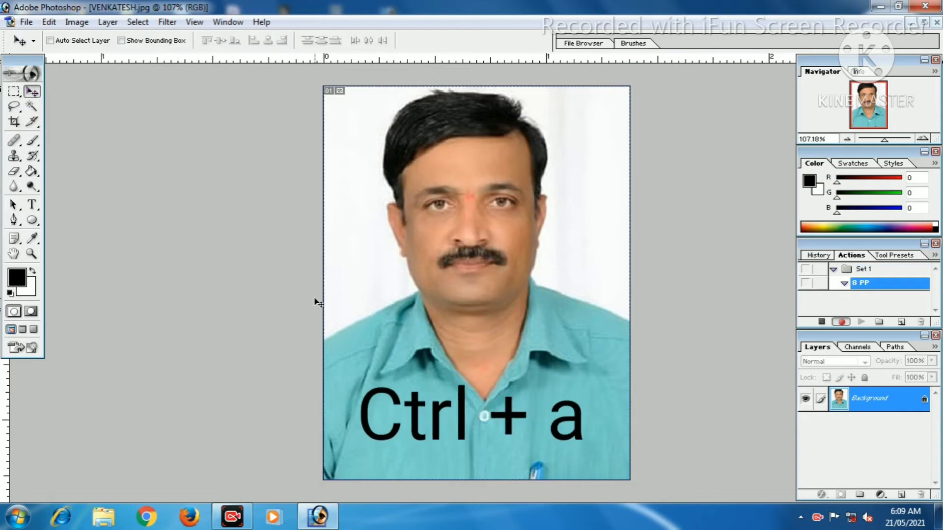
pyautogui.hotkey('ctrl', 'a')
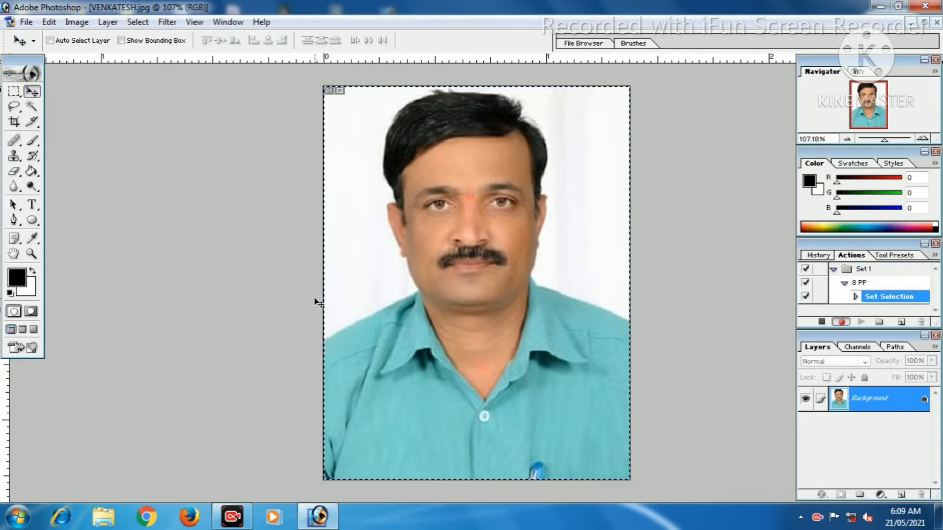
pyautogui.hotkey('ctrl', 'c')
# Start a new document set to inches, 6 wide by 4 high.
pyautogui.hotkey('ctrl', 'n')
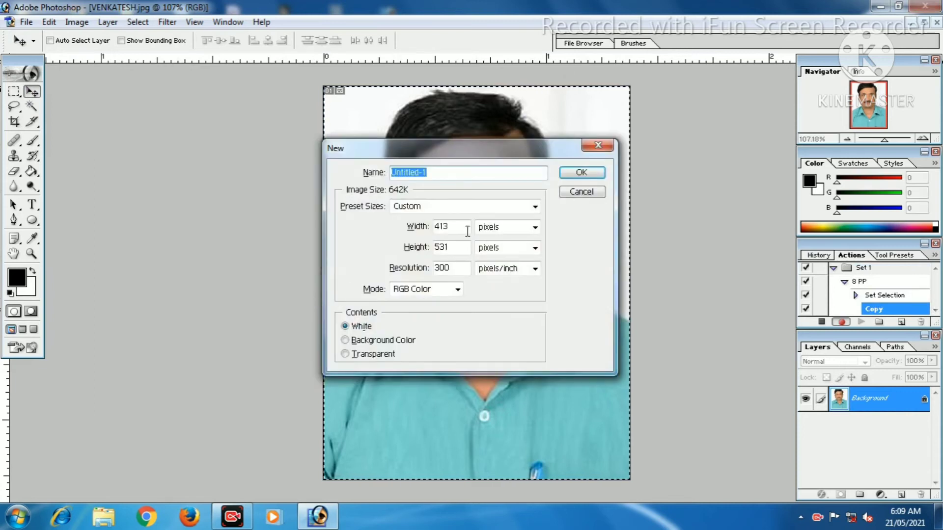
pyautogui.click(500, 227)
pyautogui.click(498, 249)
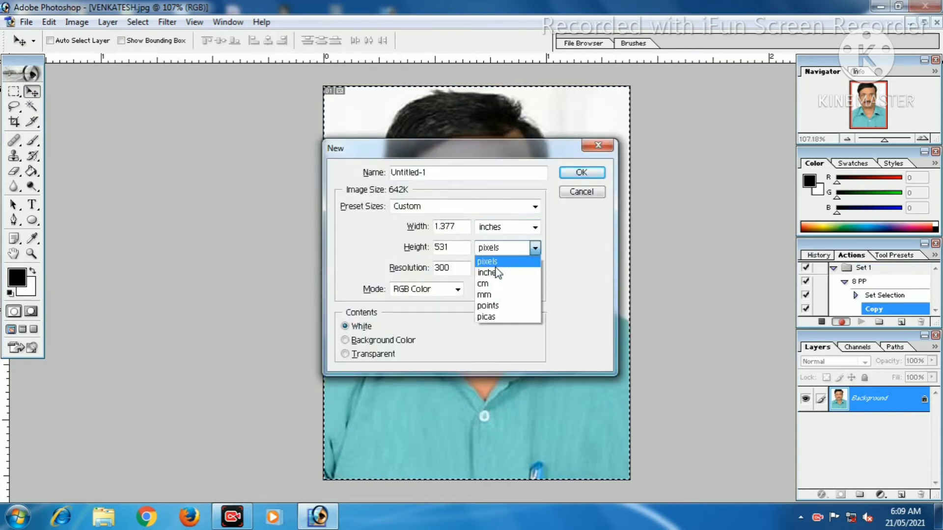
pyautogui.click(489, 273)
pyautogui.doubleClick(447, 226)
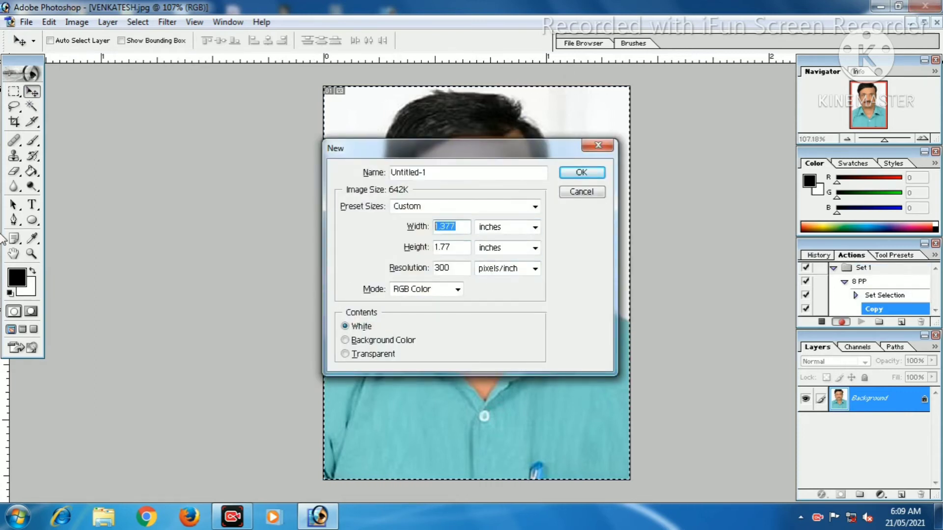
pyautogui.write('6')
pyautogui.press('Tab')
pyautogui.press('Tab')
pyautogui.write('4')
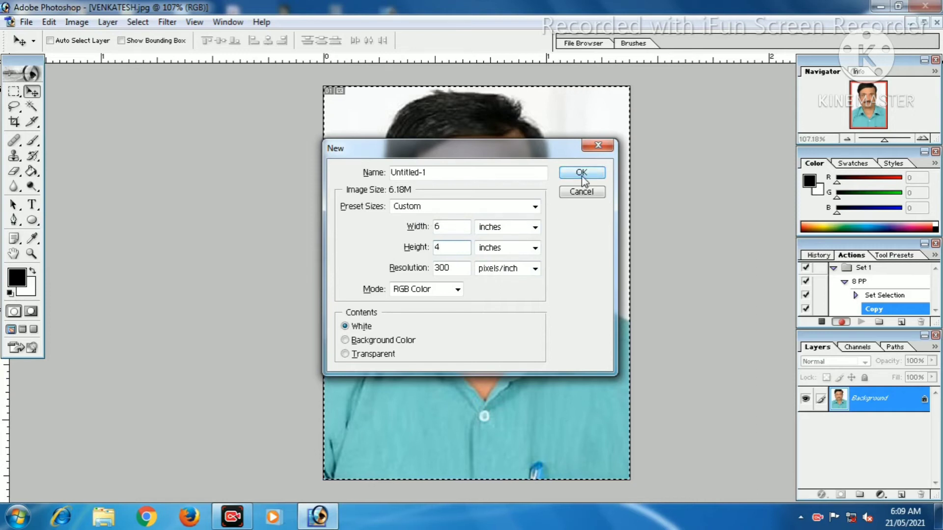
# Pick the 4 x 6 preset, re-enter 6 × 4 inches, and create the maximized document.
pyautogui.click(517, 208)
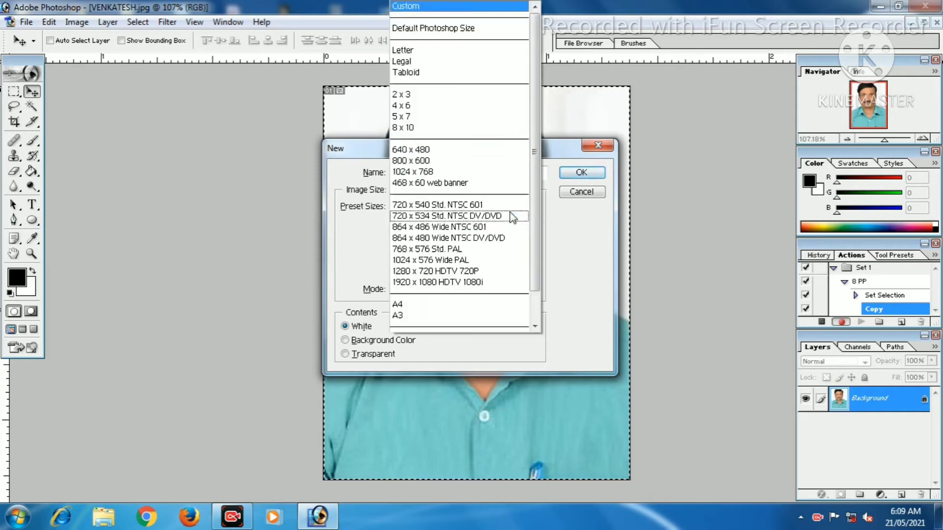
pyautogui.click(461, 106)
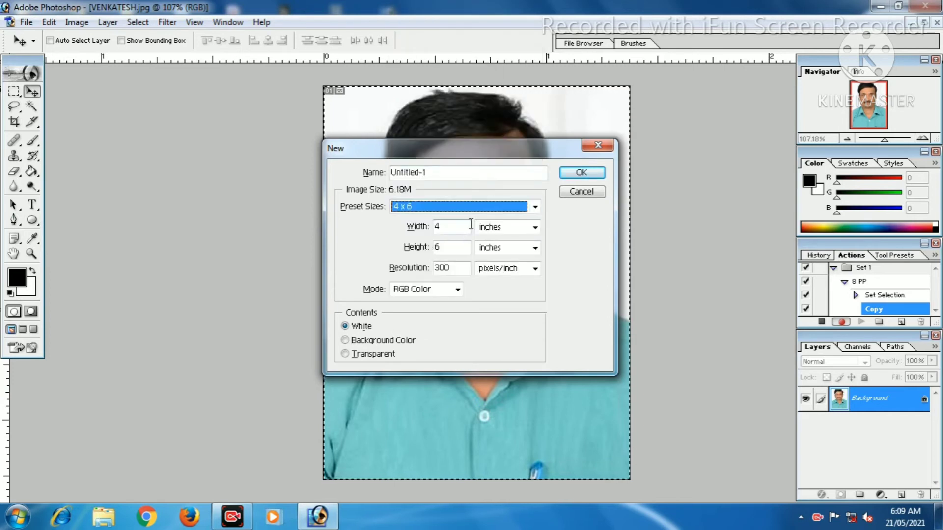
pyautogui.write('6')
pyautogui.press('Tab')
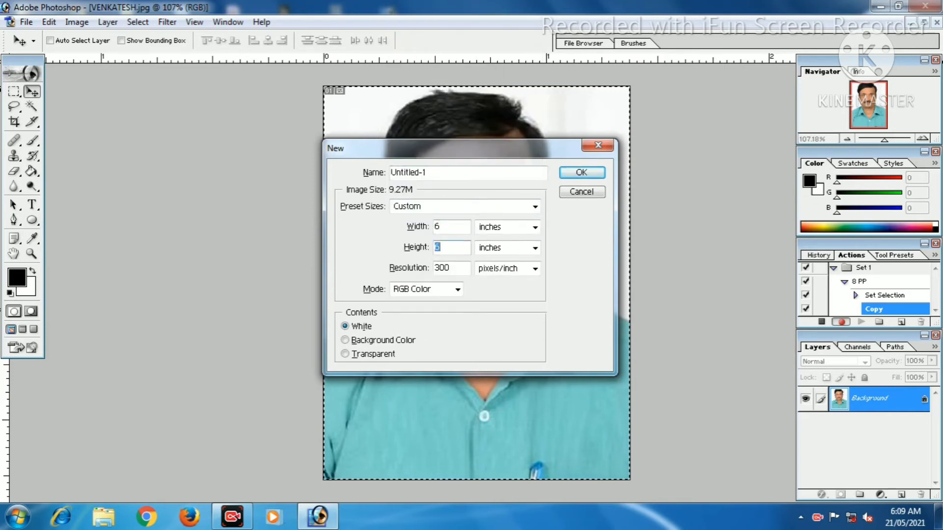
pyautogui.write('4')
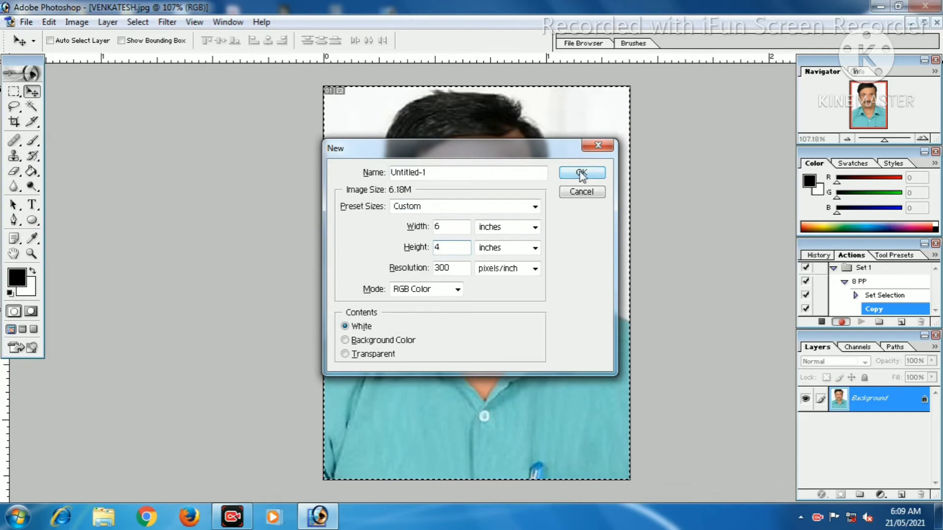
pyautogui.click(582, 174)
pyautogui.click(454, 73)
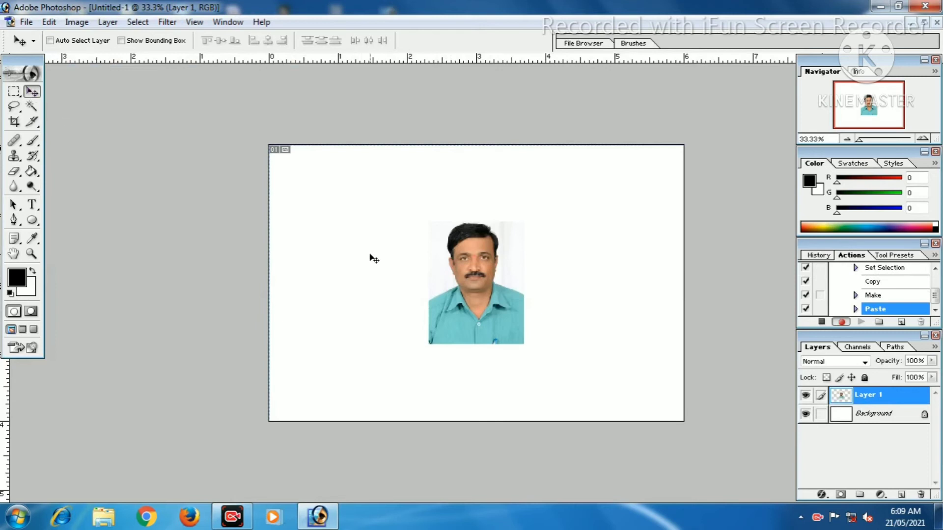
# Move the pasted photo to the sheet's top-left and give it a 2 px black stroke.
pyautogui.hotkey('ctrl', '+')
pyautogui.moveTo(465, 267); pyautogui.dragTo(243, 166)
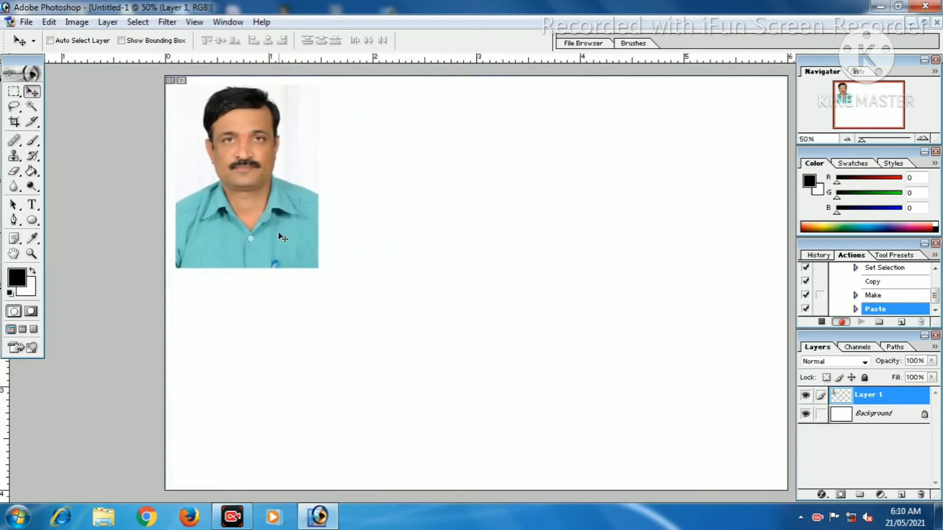
pyautogui.hotkey('alt', 'e')
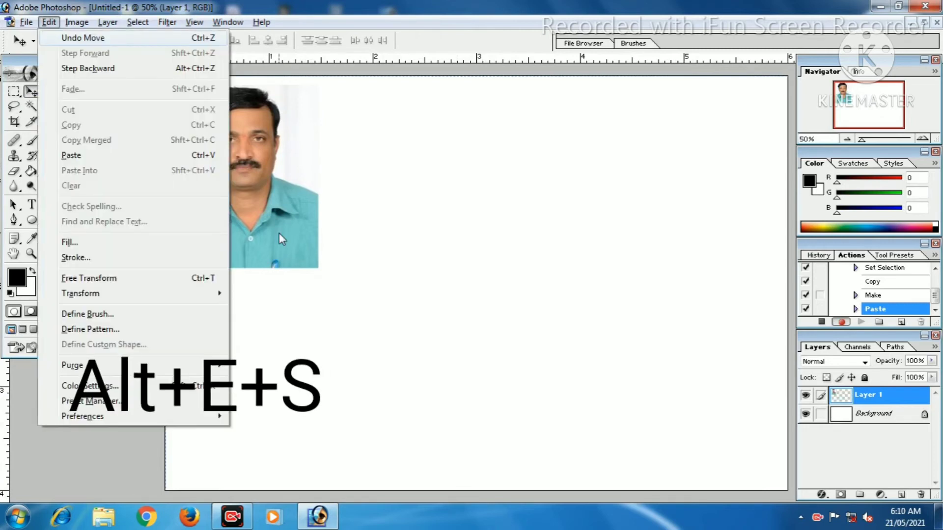
pyautogui.press('s')
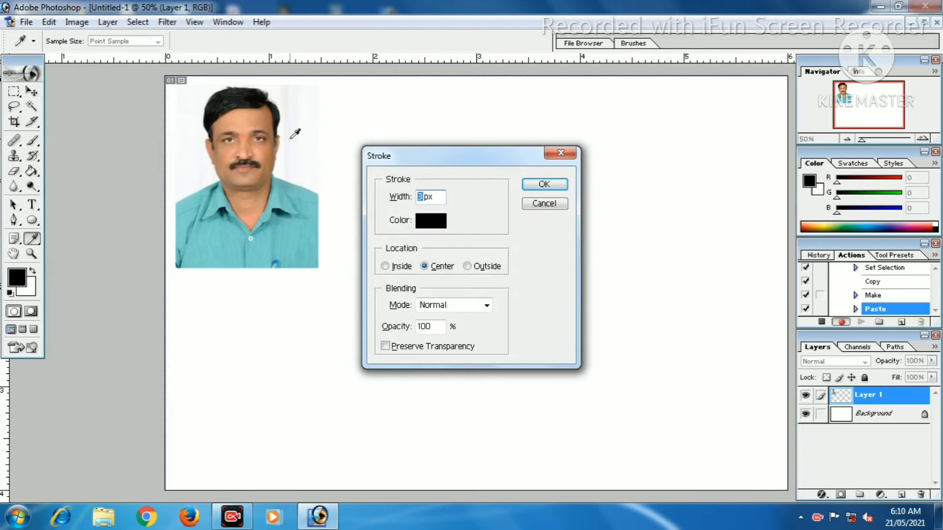
pyautogui.click(437, 223)
pyautogui.moveTo(348, 452)
pyautogui.mouseDown()
pyautogui.moveTo(484, 449)
pyautogui.moveTo(289, 473)
pyautogui.mouseUp()
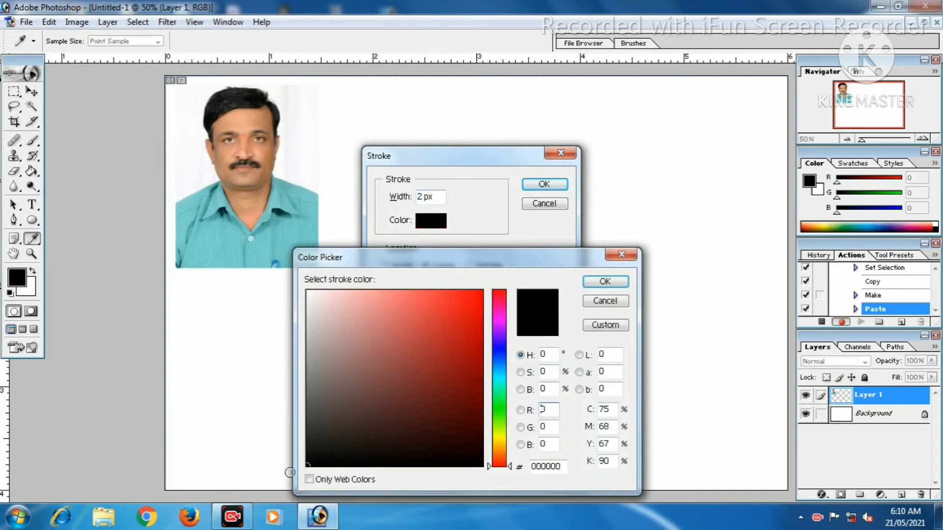
pyautogui.click(598, 278)
pyautogui.click(545, 186)
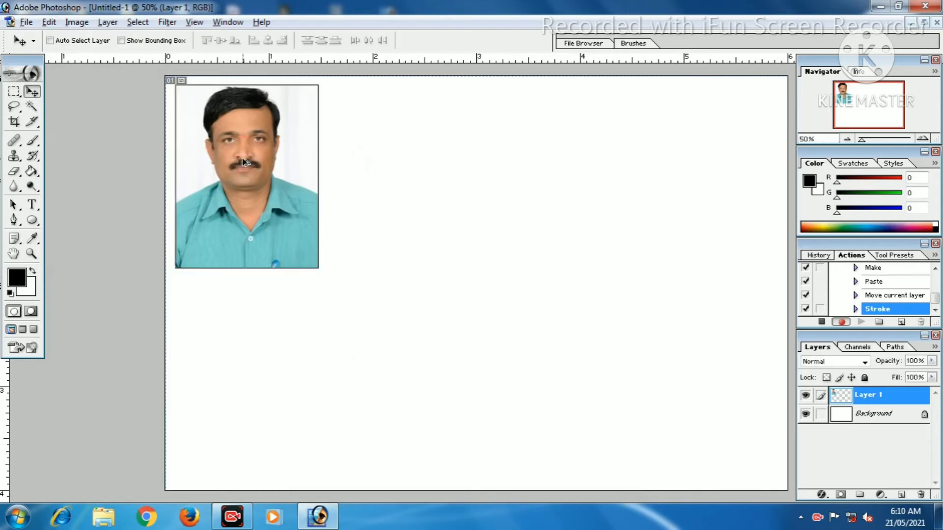
# Duplicate the bordered photo into four copies across the top row.
pyautogui.moveTo(244, 162); pyautogui.dragTo(535, 197)
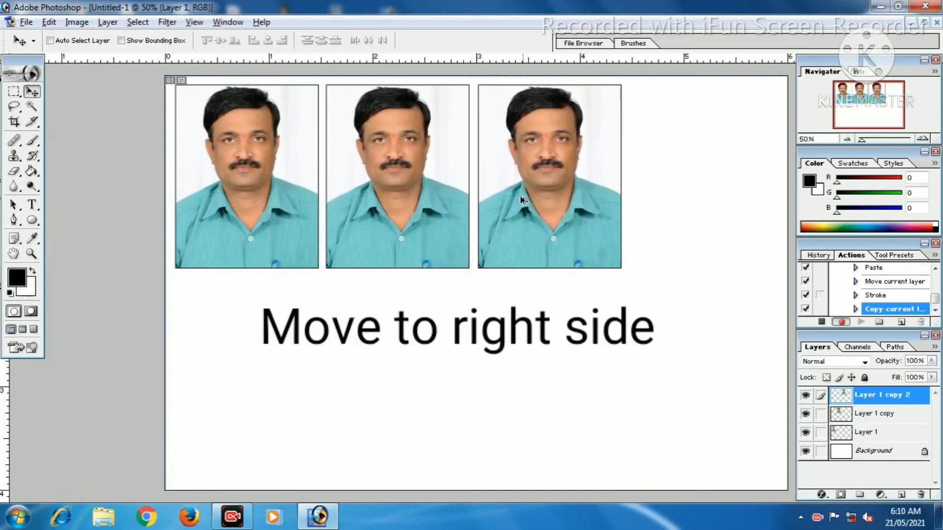
pyautogui.moveTo(535, 198); pyautogui.dragTo(679, 195)
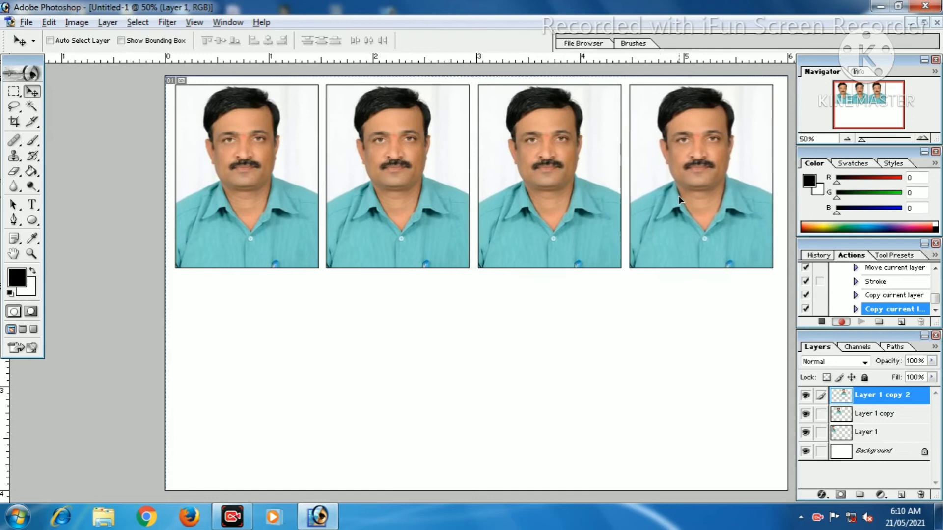
pyautogui.keyDown('alt'); pyautogui.click(643, 199); pyautogui.keyUp('alt')
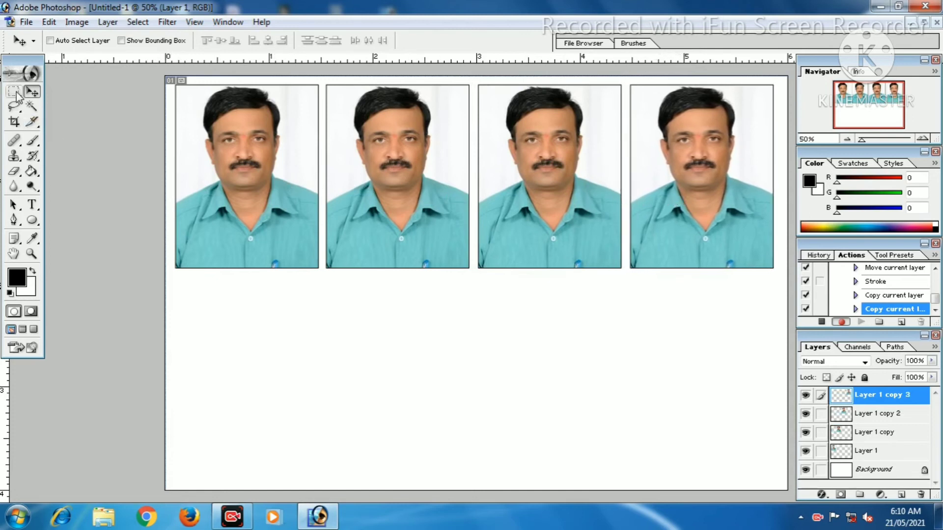
# Link the four photo layers and merge visible into a single row layer.
pyautogui.rightClick(557, 210)
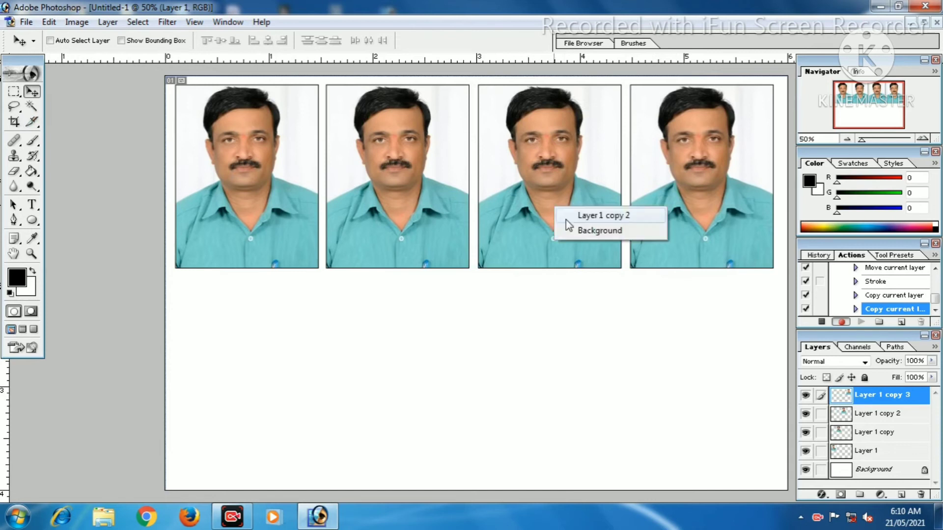
pyautogui.keyDown('shift'); pyautogui.click(573, 213); pyautogui.keyUp('shift')
pyautogui.rightClick(423, 222)
pyautogui.keyDown('shift'); pyautogui.click(455, 229); pyautogui.keyUp('shift')
pyautogui.rightClick(274, 229)
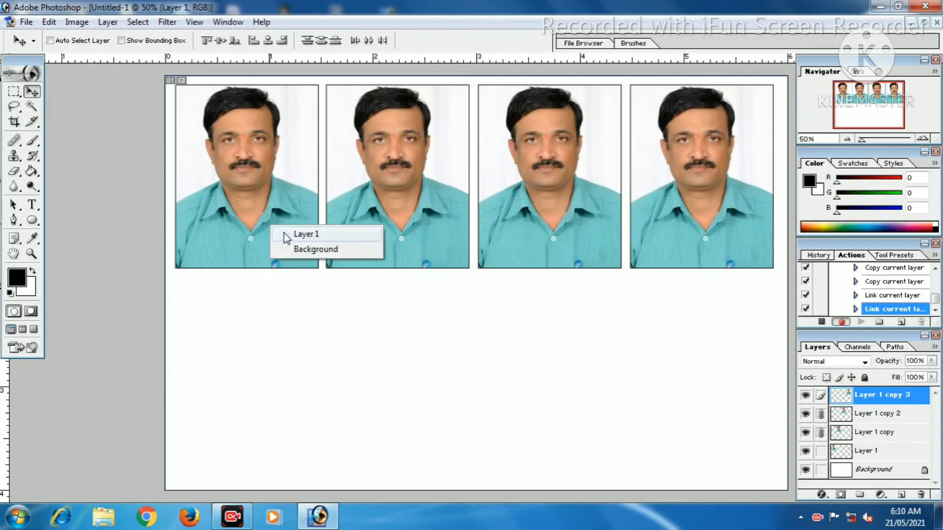
pyautogui.keyDown('shift'); pyautogui.click(307, 235); pyautogui.keyUp('shift')
pyautogui.hotkey('ctrl', 'alt', 'shift', 'e')
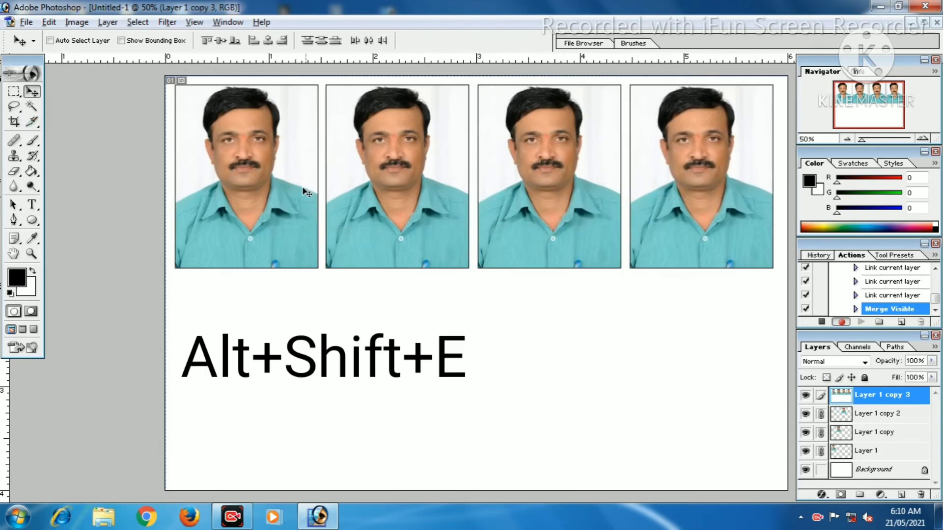
# Copy the merged row below as the second row, then stop recording 8 PP.
pyautogui.moveTo(295, 175); pyautogui.dragTo(316, 365)
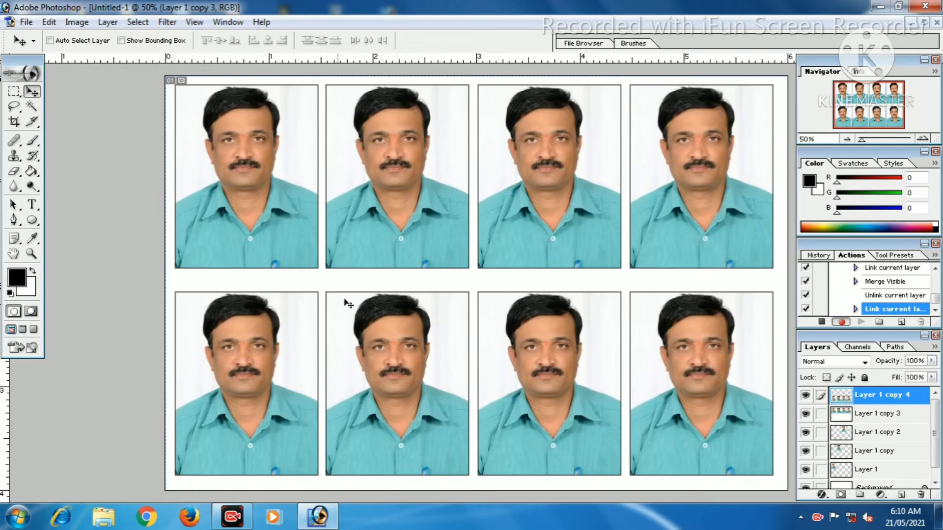
pyautogui.click(821, 322)
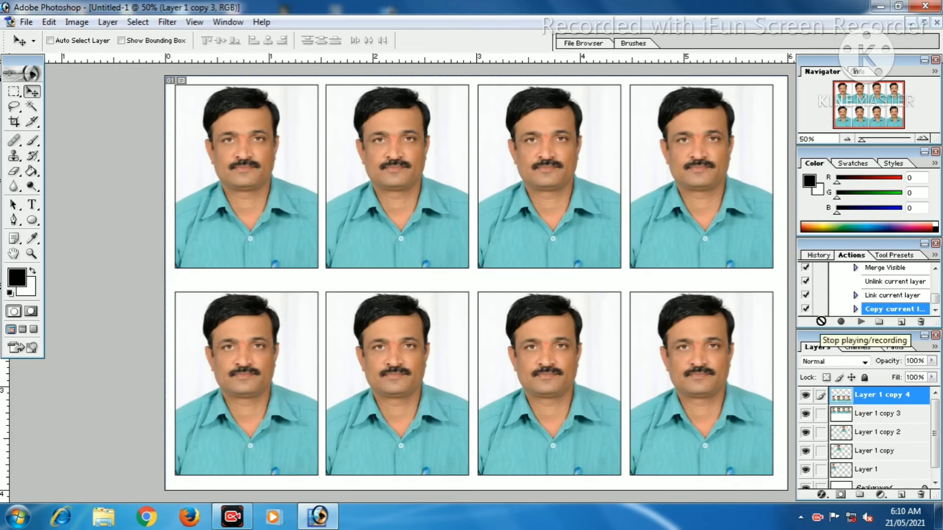
pyautogui.click(822, 322)
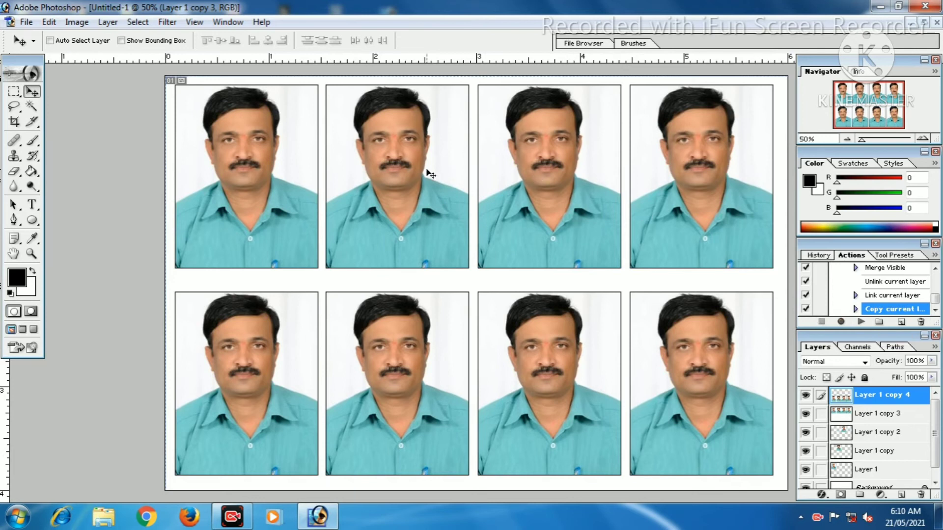
# Close the eight-photo sheet and the original portrait, discarding changes to both.
pyautogui.hotkey('ctrl', 'w')
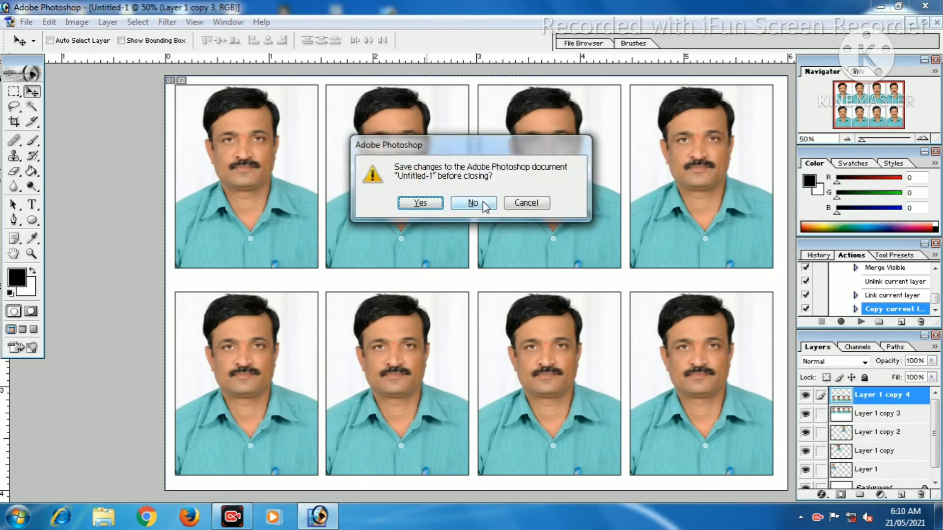
pyautogui.click(474, 202)
pyautogui.hotkey('ctrl', 'w')
pyautogui.click(483, 203)
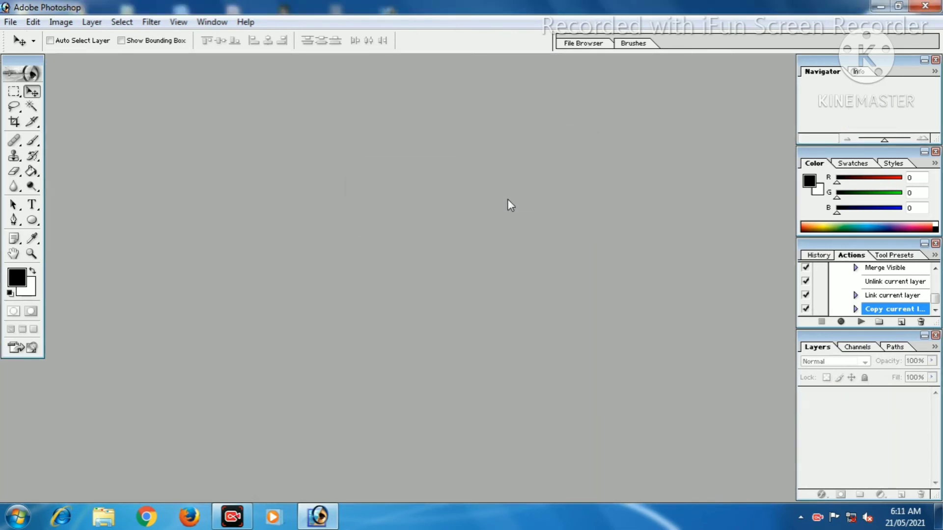
# Bring up the Open dialog and scroll through the desktop looking for the image.
pyautogui.click(10, 22)
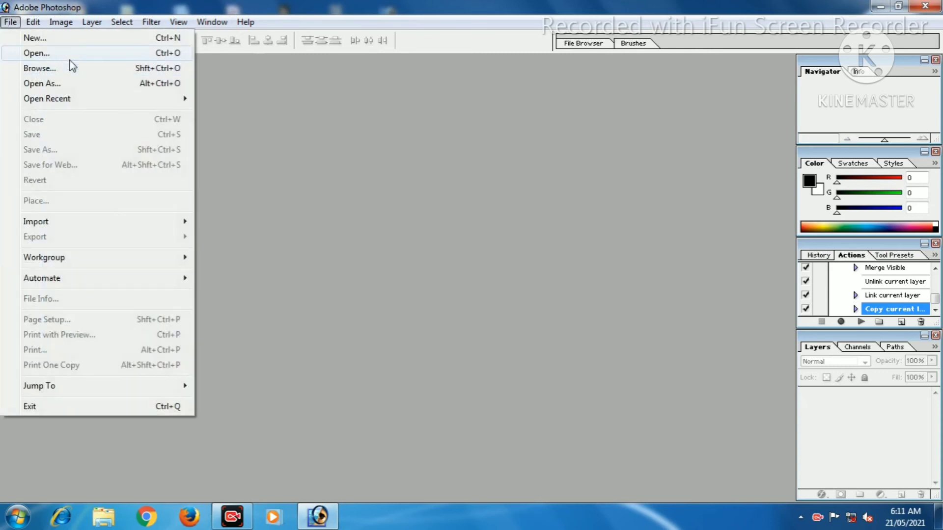
pyautogui.click(37, 53)
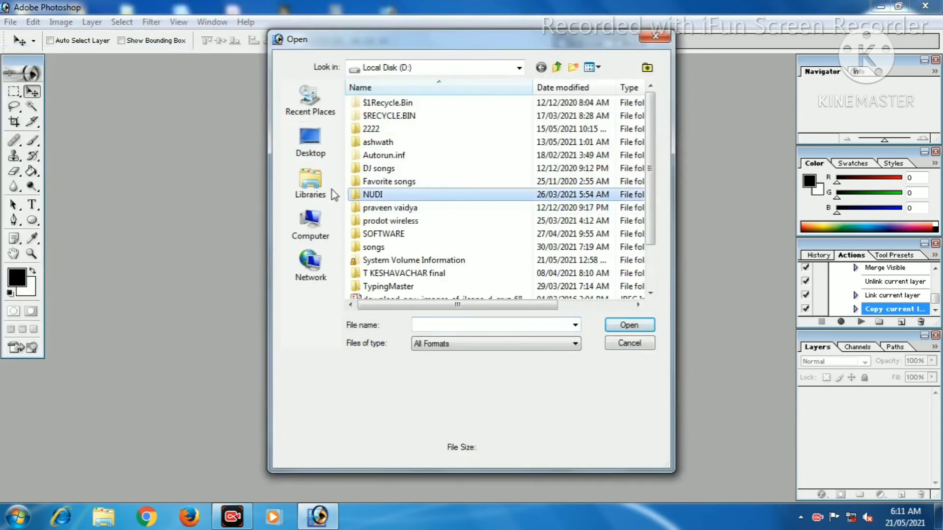
pyautogui.click(325, 153)
pyautogui.scroll(-3, 493, 237)
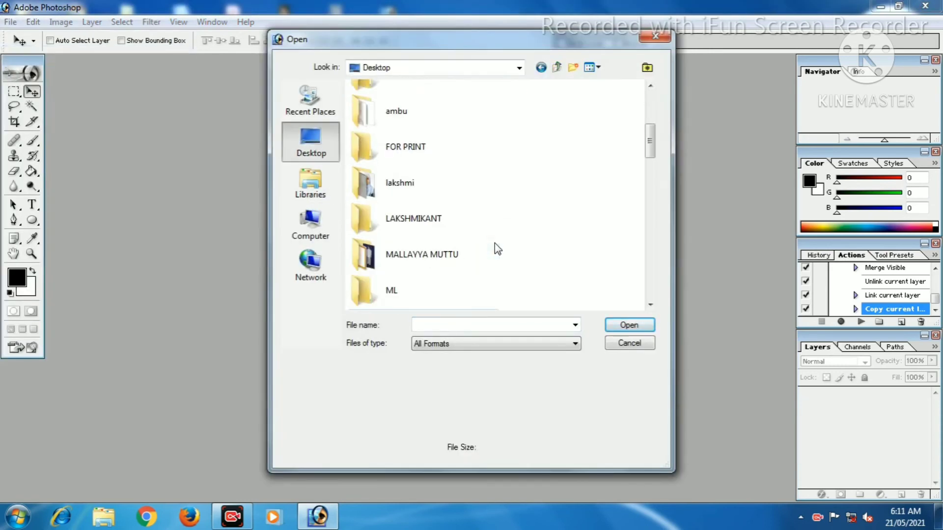
pyautogui.scroll(-3, 494, 242)
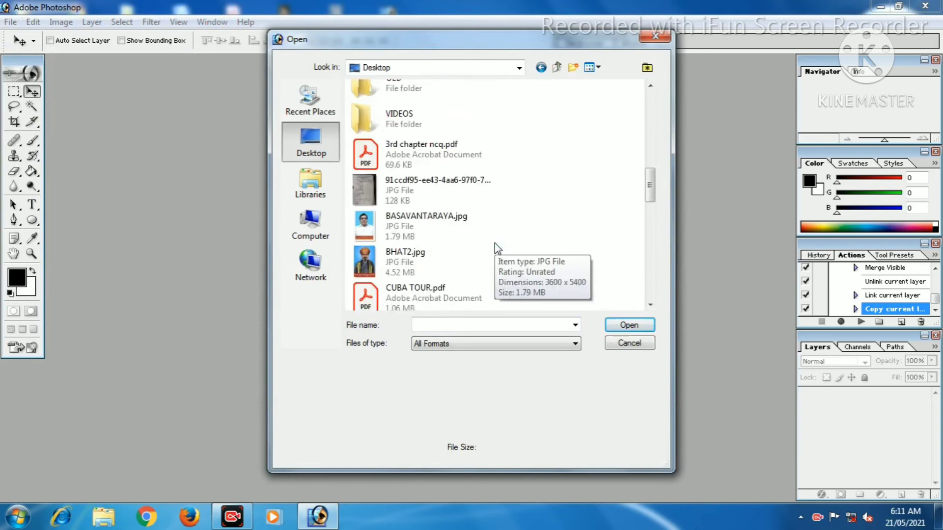
pyautogui.scroll(-3, 494, 243)
pyautogui.scroll(-3, 494, 242)
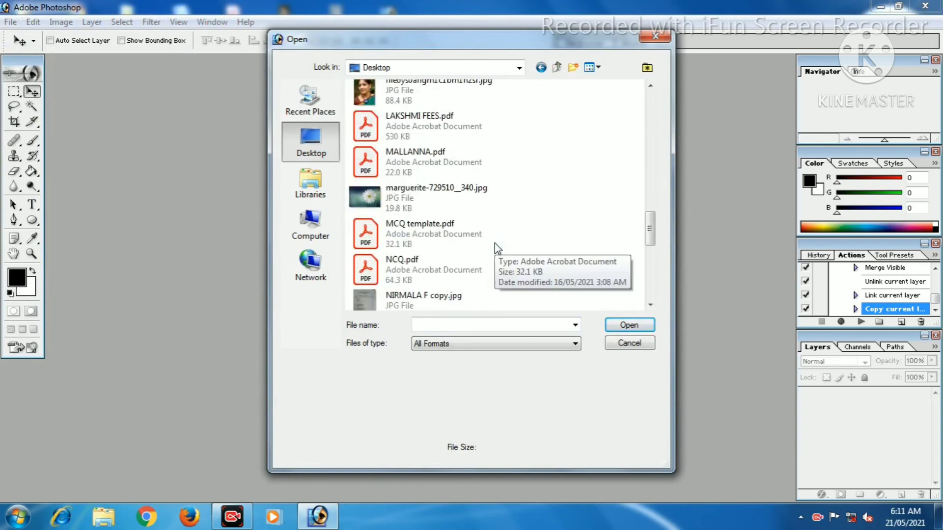
pyautogui.scroll(-3, 494, 242)
pyautogui.scroll(-3, 495, 243)
pyautogui.scroll(-3, 494, 243)
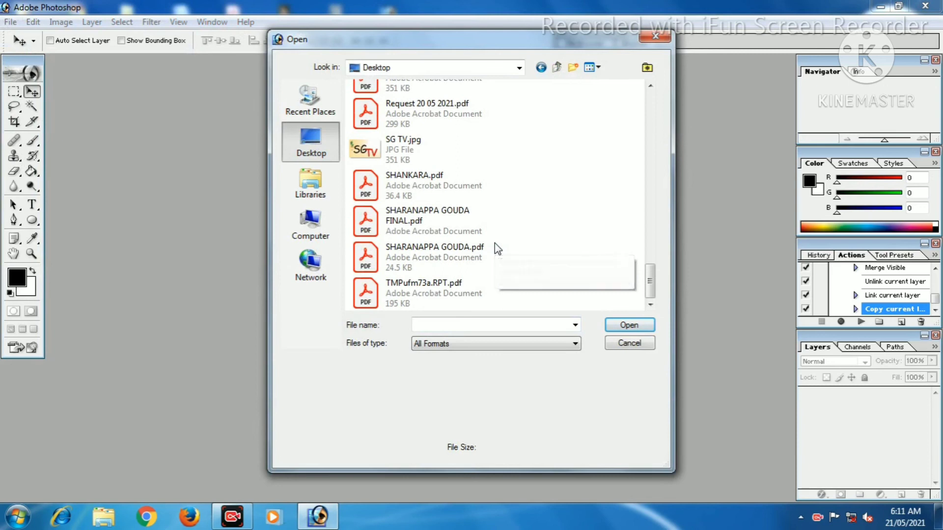
# Browse to Libraries > Pictures > Sample Pictures and open Penguins.jpg.
pyautogui.click(314, 222)
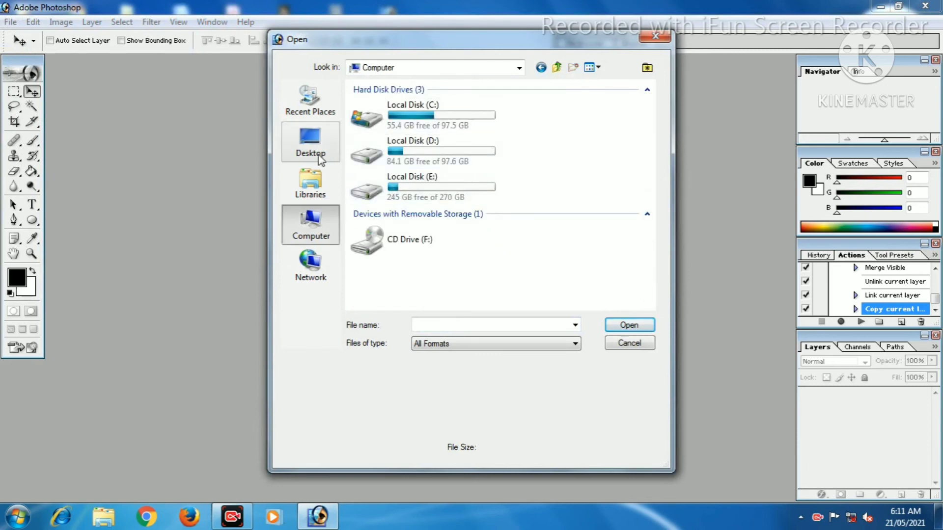
pyautogui.click(317, 178)
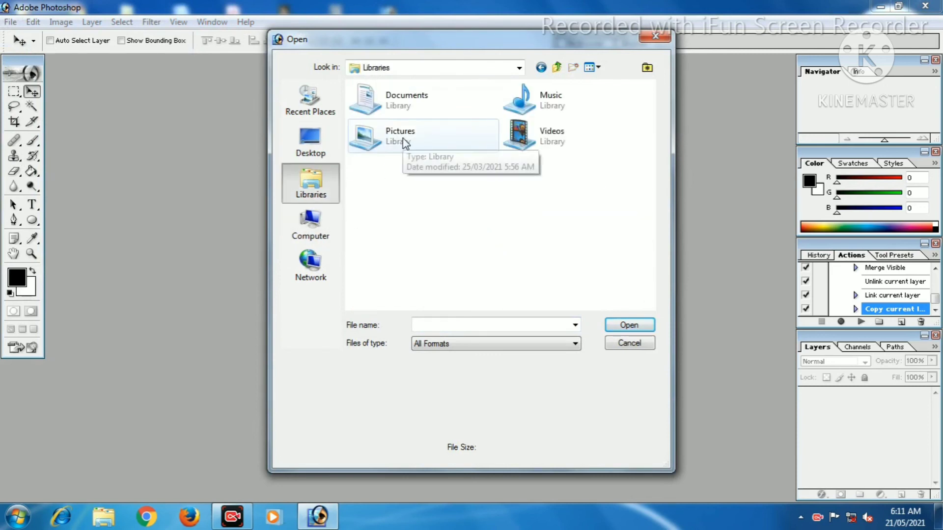
pyautogui.doubleClick(406, 143)
pyautogui.doubleClick(403, 143)
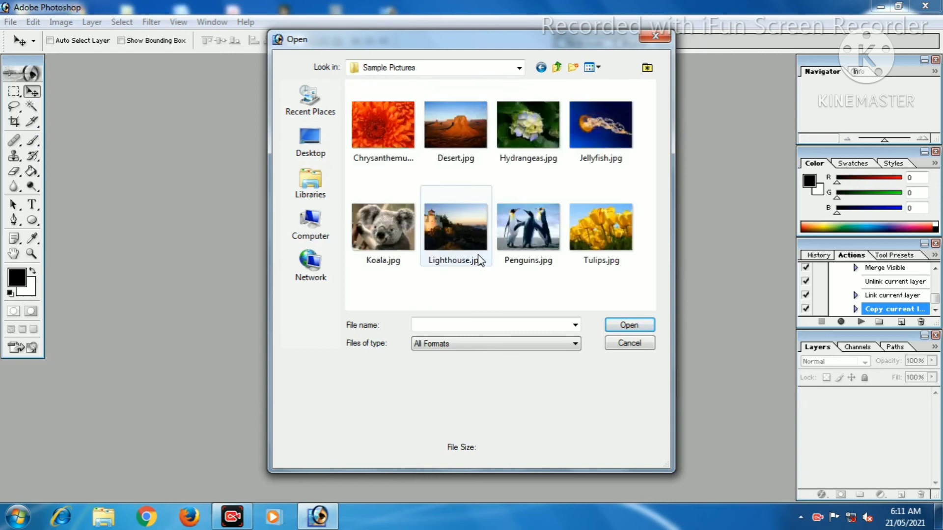
pyautogui.click(524, 226)
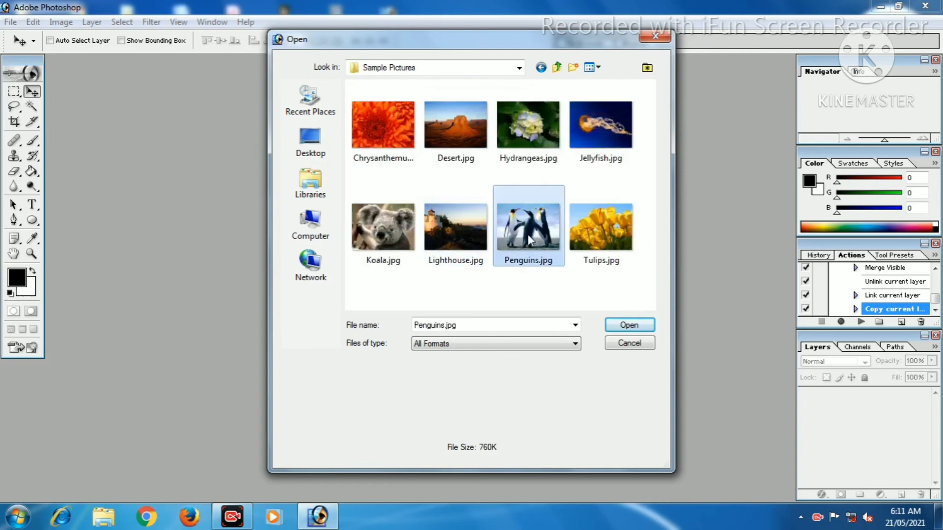
pyautogui.click(631, 325)
# Crop around the left penguin's head and chest using the 3.5 × 4.5 cm crop preset.
pyautogui.click(506, 67)
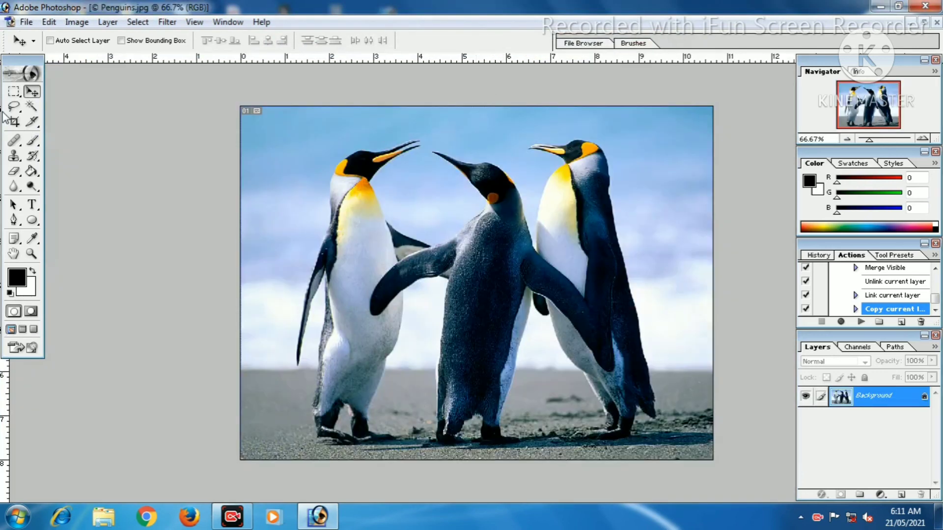
pyautogui.click(16, 124)
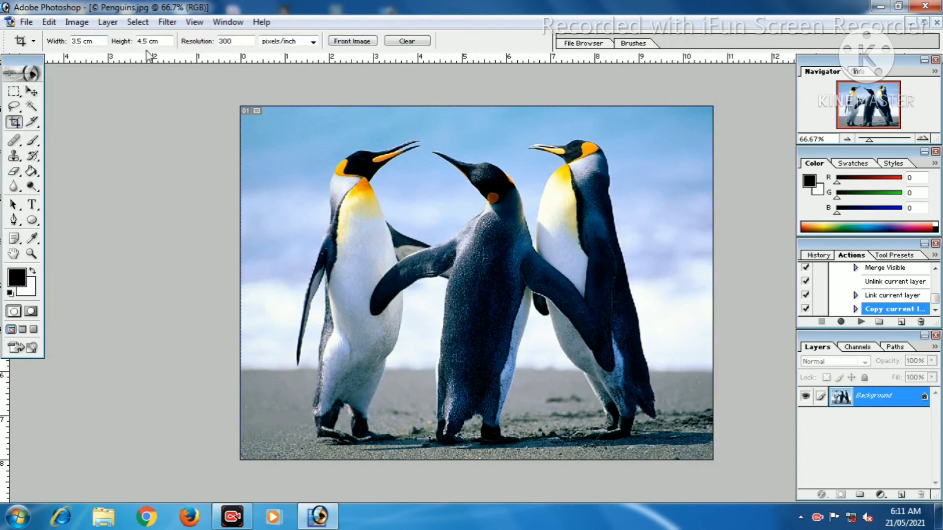
pyautogui.moveTo(302, 117); pyautogui.dragTo(412, 257)
pyautogui.moveTo(379, 230); pyautogui.dragTo(386, 229)
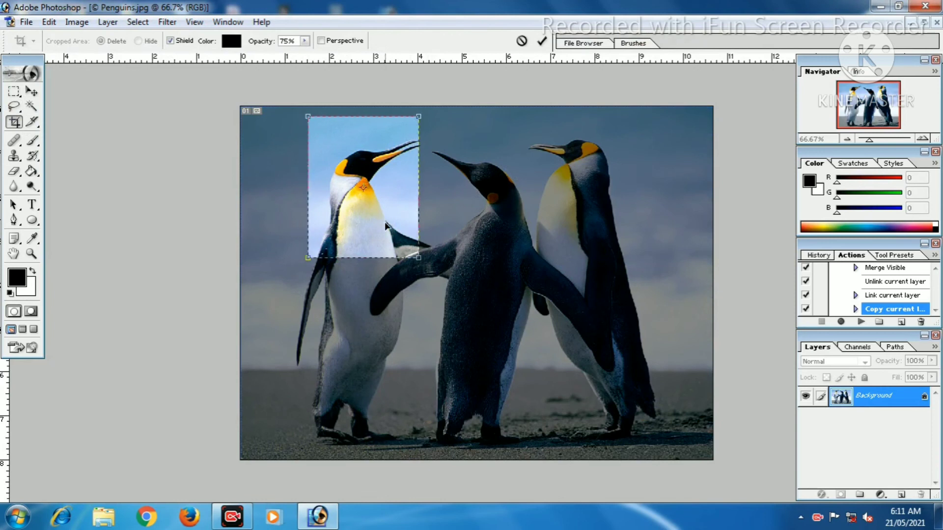
pyautogui.doubleClick(401, 252)
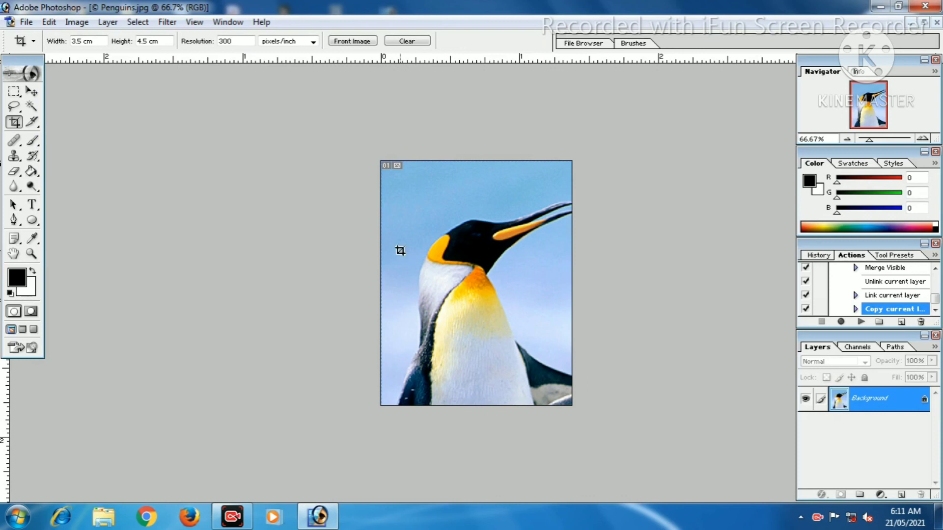
# Run the 8 PP action with F2, then hide and restore the panels to view the sheet.
pyautogui.press('F2')
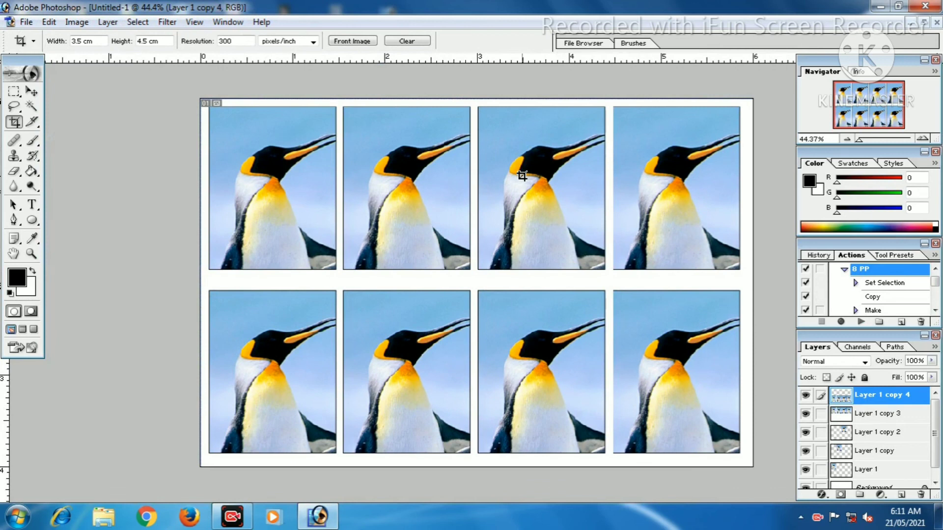
pyautogui.press('Tab')
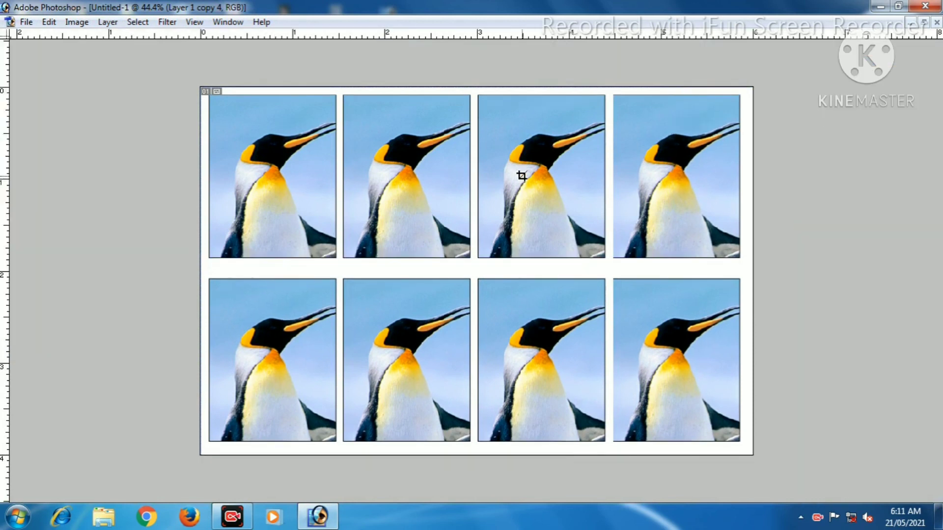
pyautogui.press('Tab')
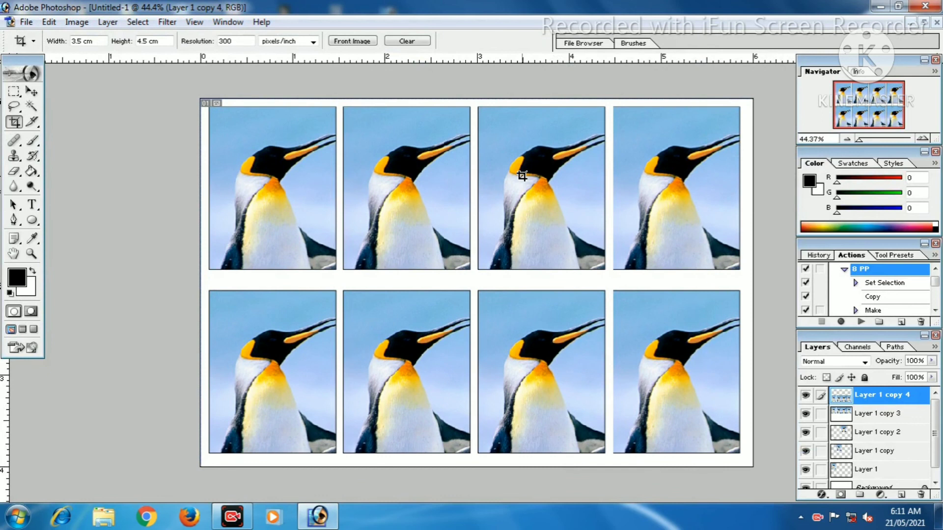